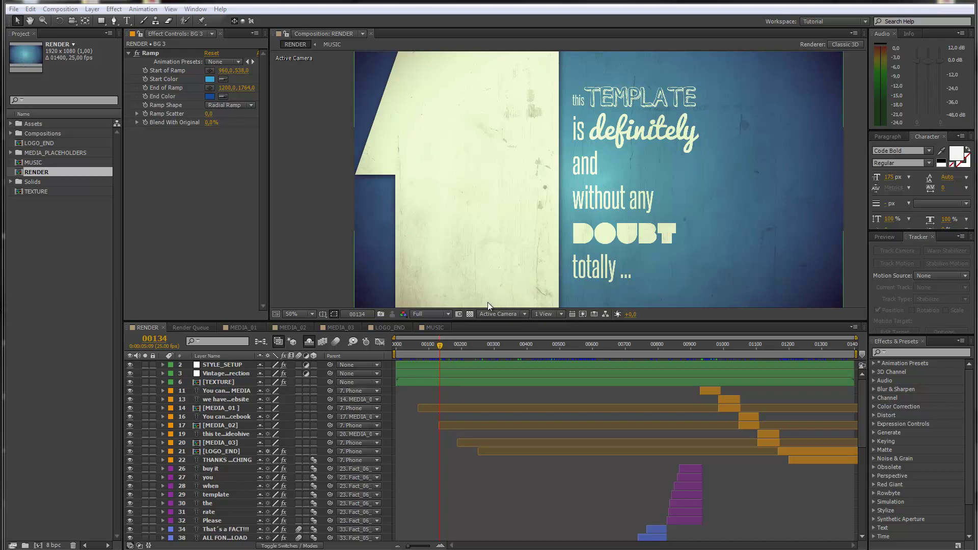
Step: Scrub the RENDER composition back to the title scene at frame 79
{"action": "left_click_drag", "start_coordinate": [437, 348], "coordinate": [418, 346]}
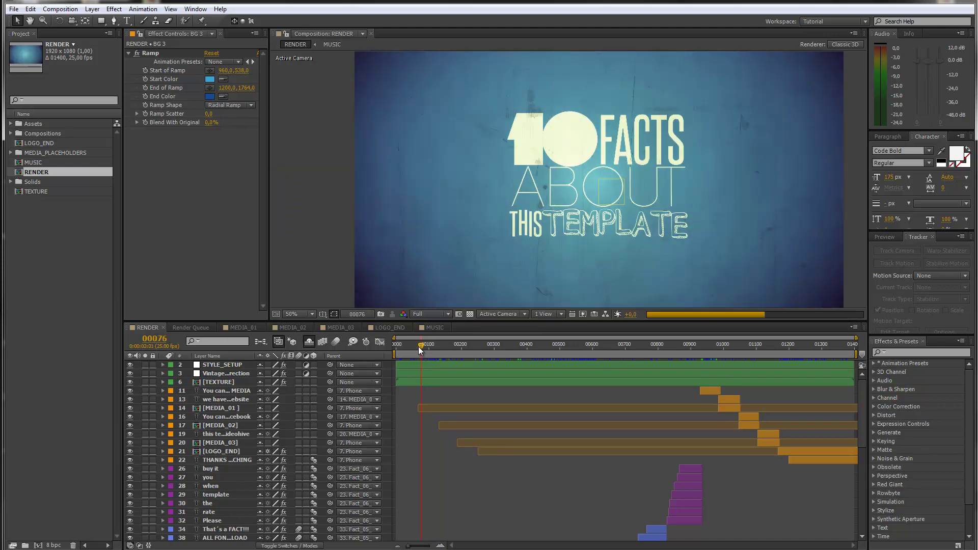
{"action": "left_click_drag", "start_coordinate": [418, 347], "coordinate": [420, 346]}
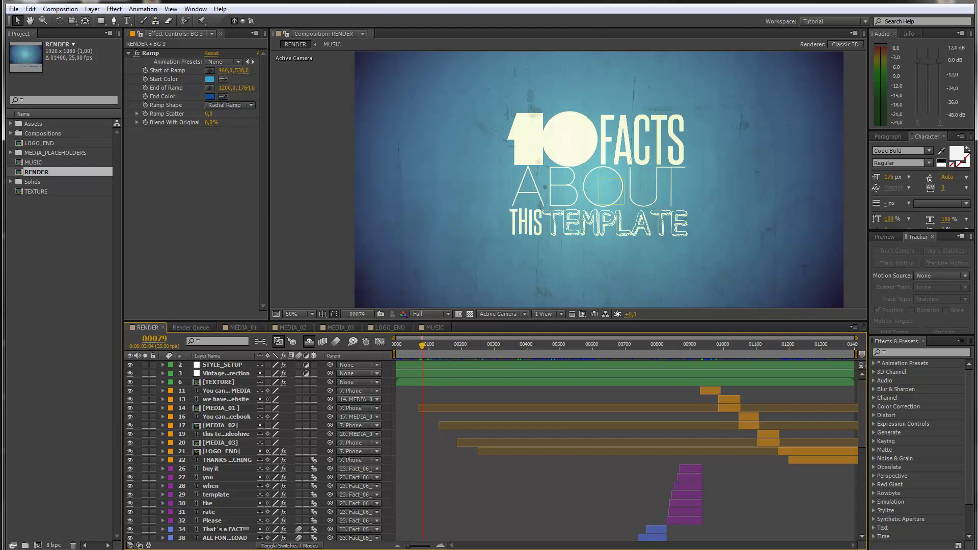
Step: Open the template's FONTS folder in the file explorer and view the LOT free font download page
{"action": "left_click_drag", "start_coordinate": [977, 81], "coordinate": [463, 142]}
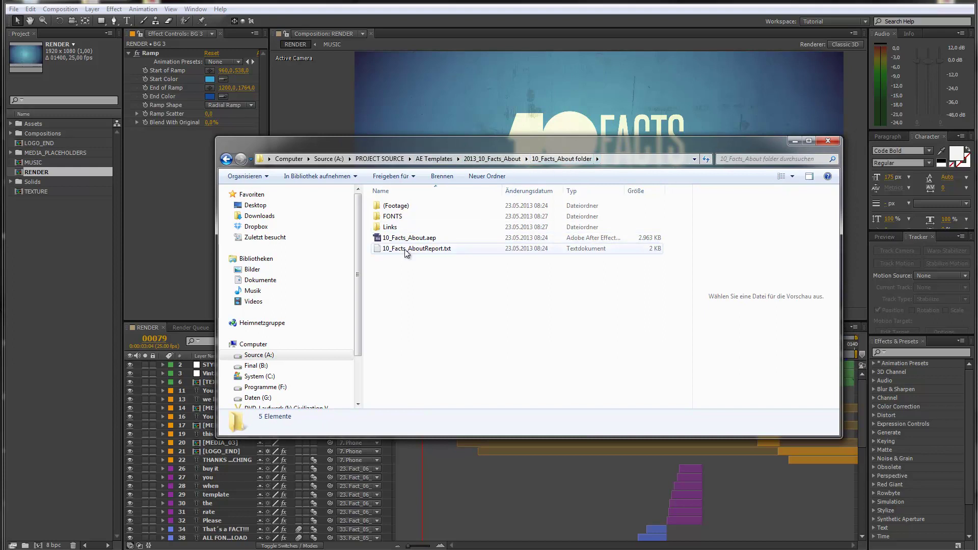
{"action": "double_click", "coordinate": [401, 217]}
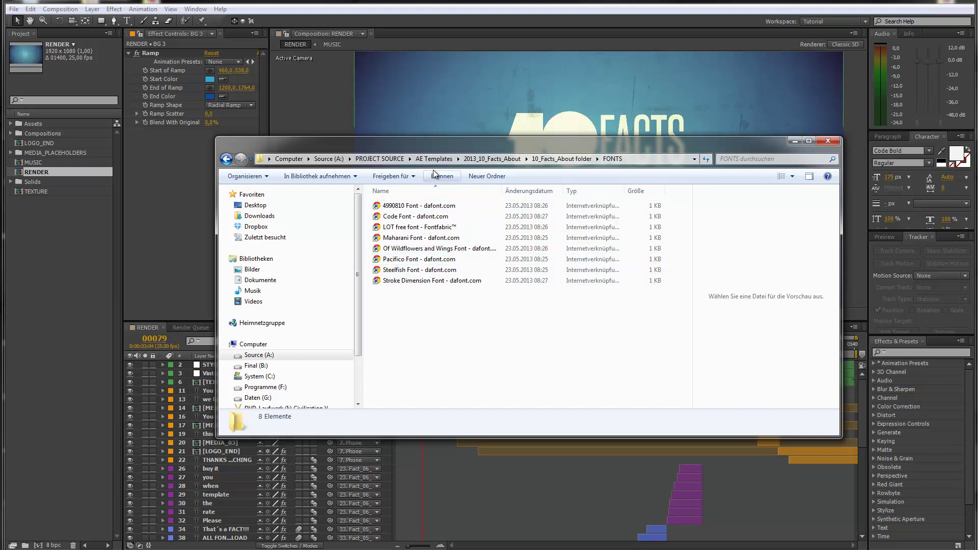
{"action": "double_click", "coordinate": [384, 228]}
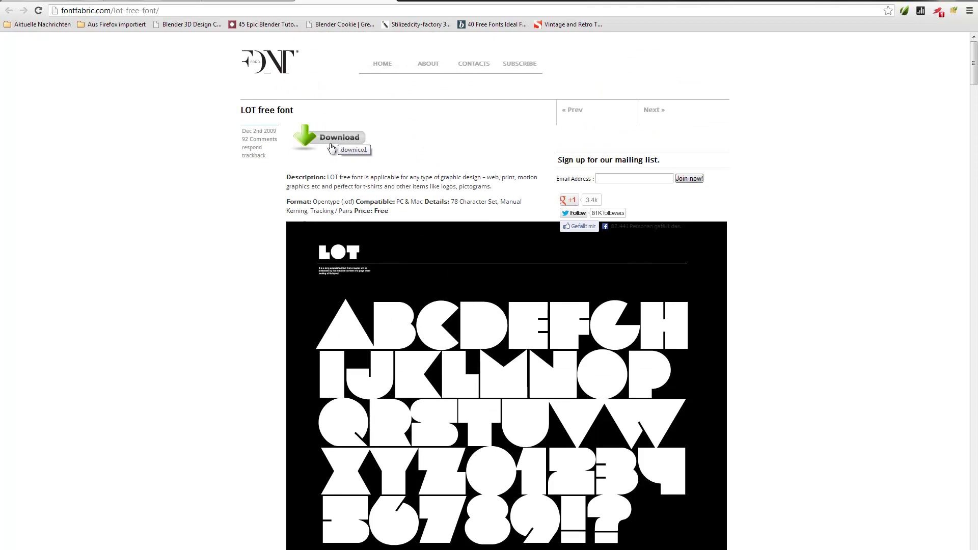
{"action": "left_click", "coordinate": [952, 1]}
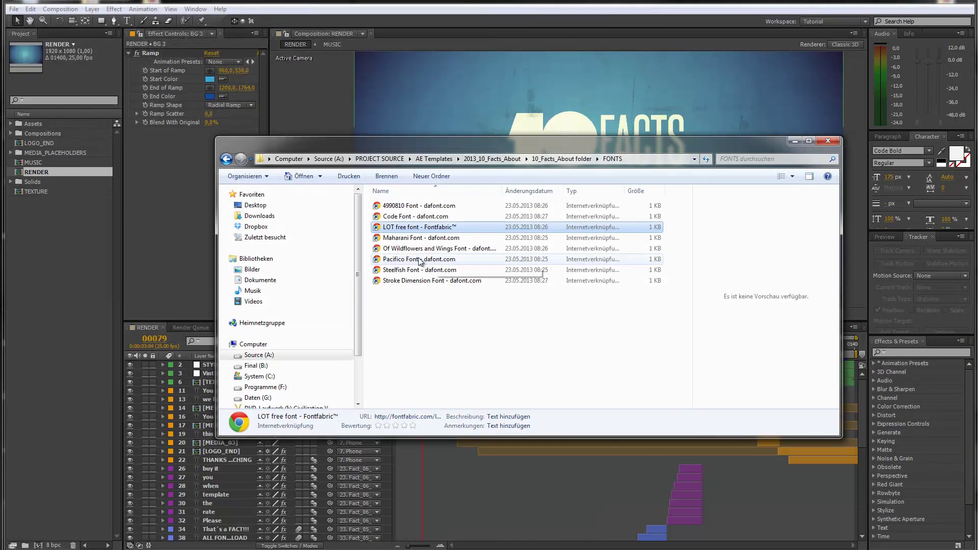
Step: View the download page linked for the Code font, and return to After Effects
{"action": "left_click", "coordinate": [418, 218]}
{"action": "double_click", "coordinate": [418, 220]}
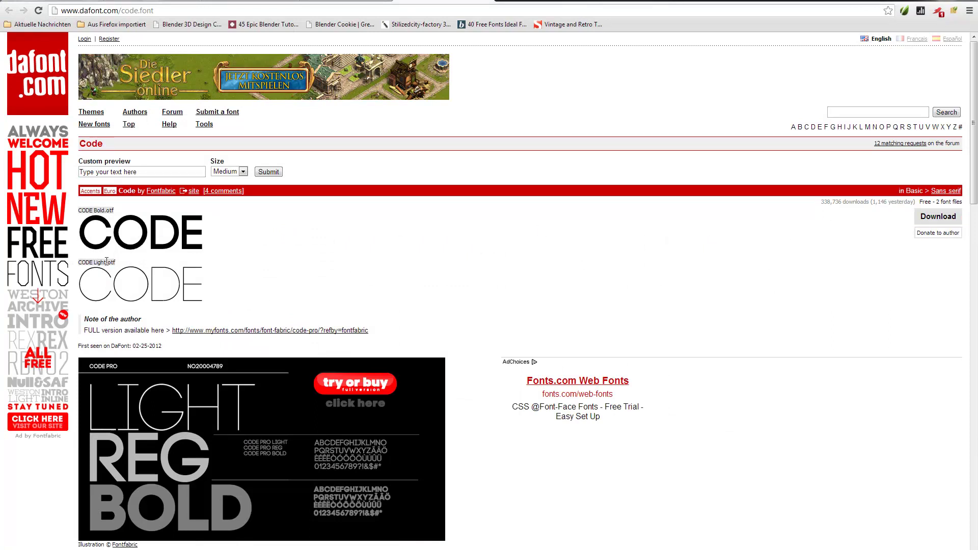
{"action": "left_click", "coordinate": [922, 5]}
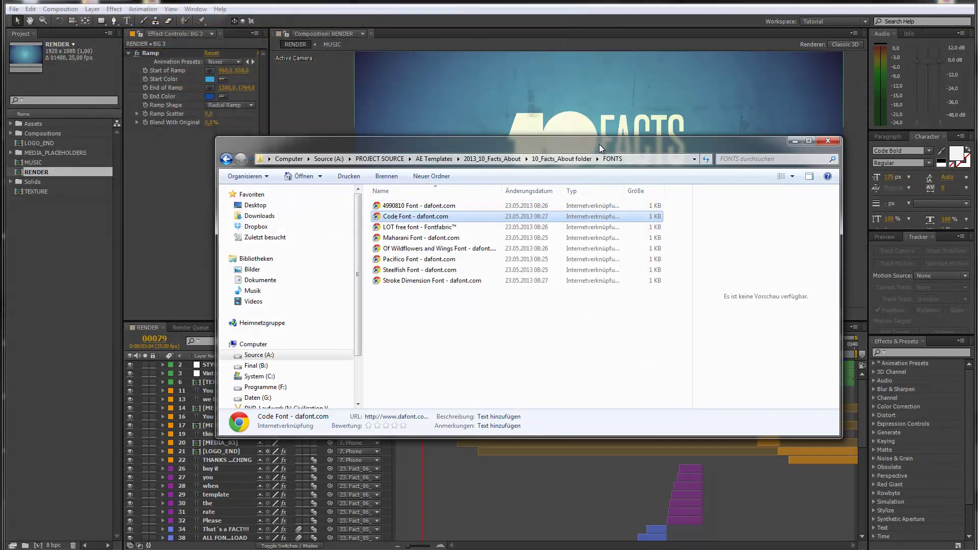
{"action": "key", "text": "alt+Tab"}
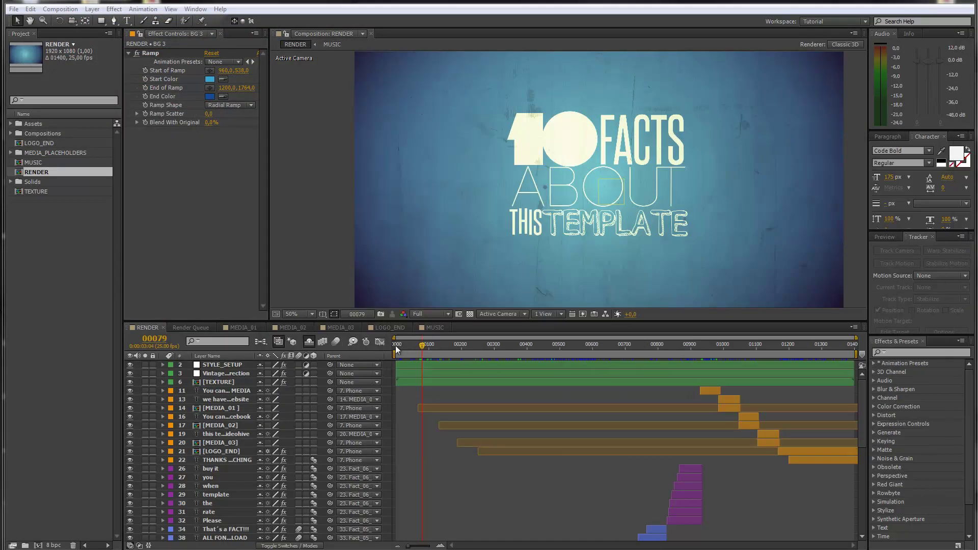
Step: Preview the first fact's scene at frame 142 and return to the title scene at frame 87
{"action": "left_click_drag", "start_coordinate": [424, 344], "coordinate": [445, 346]}
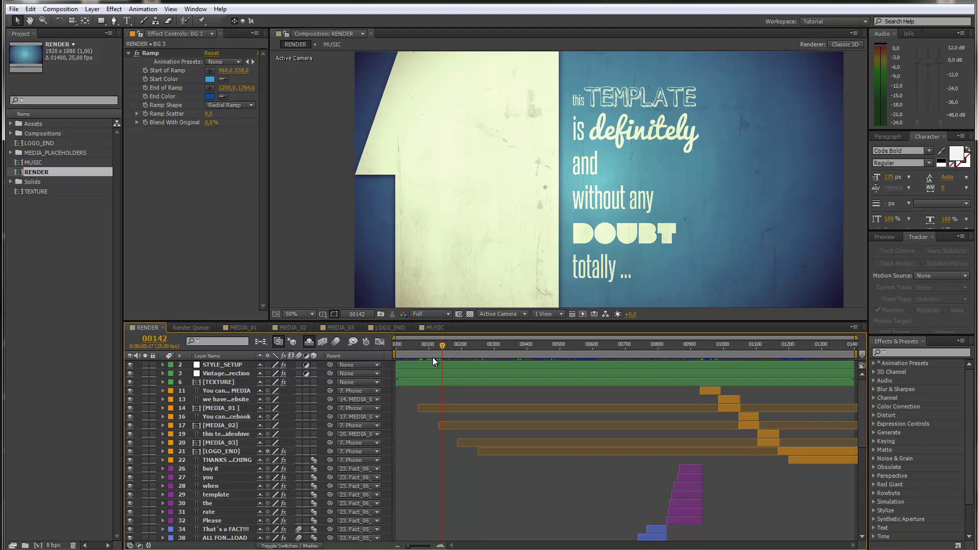
{"action": "mouse_move", "coordinate": [442, 347]}
{"action": "left_mouse_down"}
{"action": "mouse_move", "coordinate": [418, 349]}
{"action": "mouse_move", "coordinate": [427, 351]}
{"action": "left_mouse_up"}
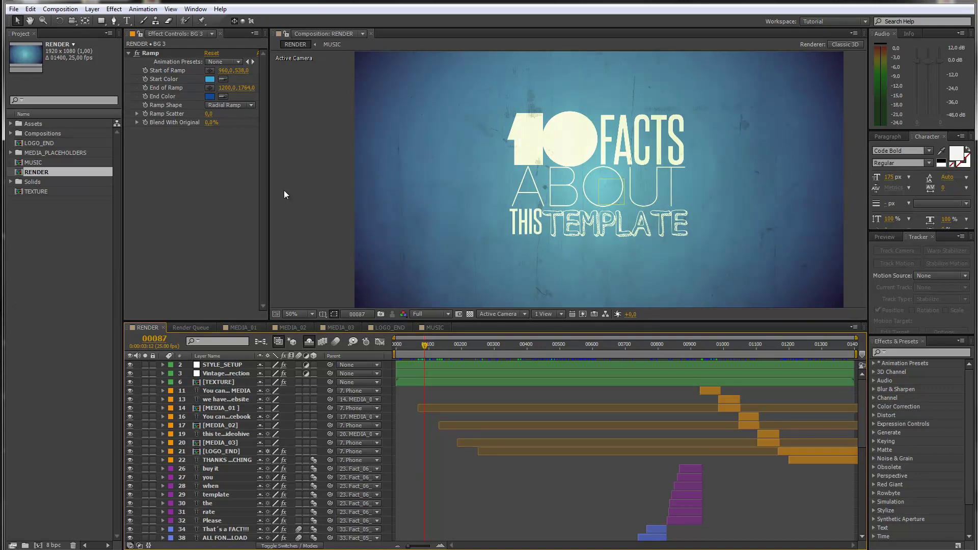
{"action": "left_click", "coordinate": [127, 20]}
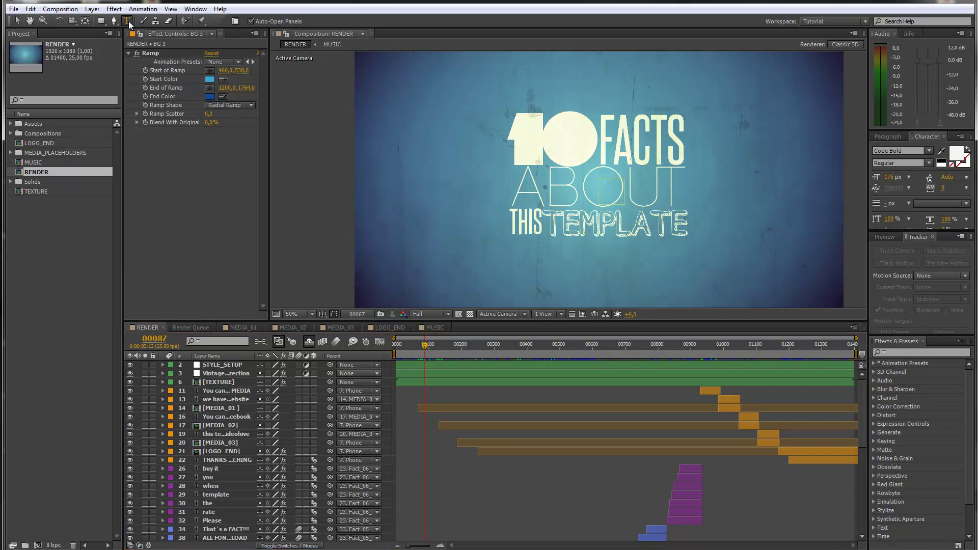
{"action": "left_click", "coordinate": [513, 222]}
{"action": "key", "text": "Escape"}
{"action": "key", "text": "v"}
{"action": "left_click", "coordinate": [546, 186]}
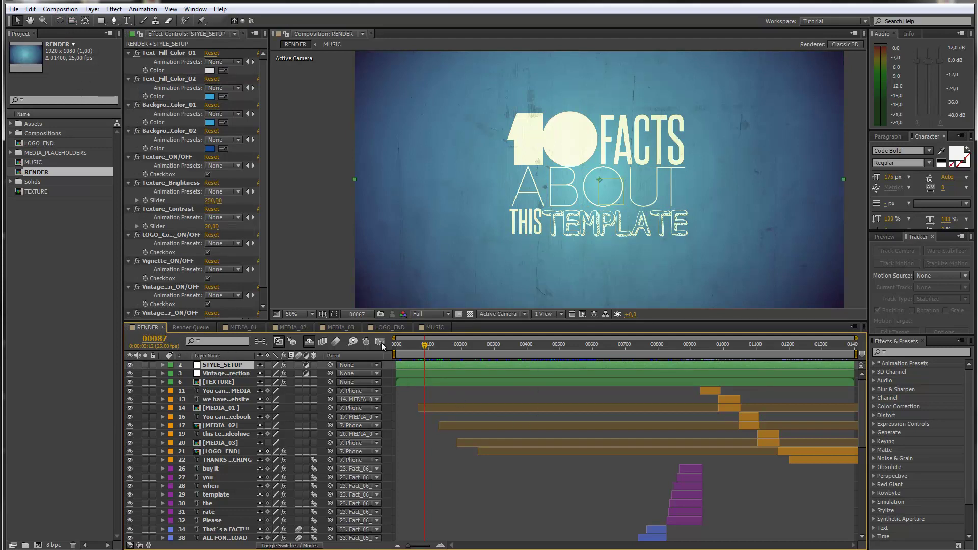
Step: Enlarge the timeline area and collapse the properties of the MUSIC composition layer and the WAV audio layer
{"action": "left_click_drag", "start_coordinate": [409, 322], "coordinate": [409, 303]}
{"action": "scroll", "coordinate": [425, 379], "scroll_direction": "down", "scroll_amount": 10}
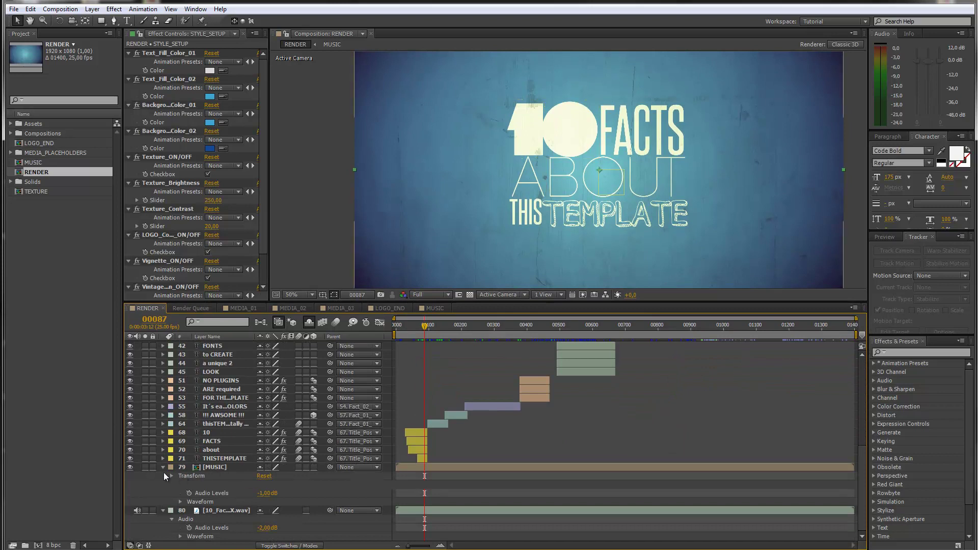
{"action": "left_click", "coordinate": [163, 467]}
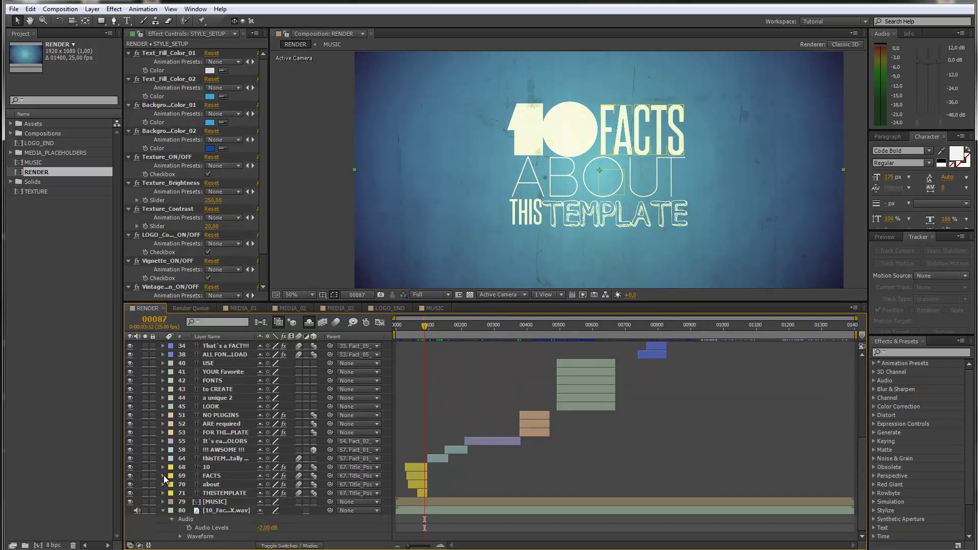
{"action": "left_click", "coordinate": [163, 511]}
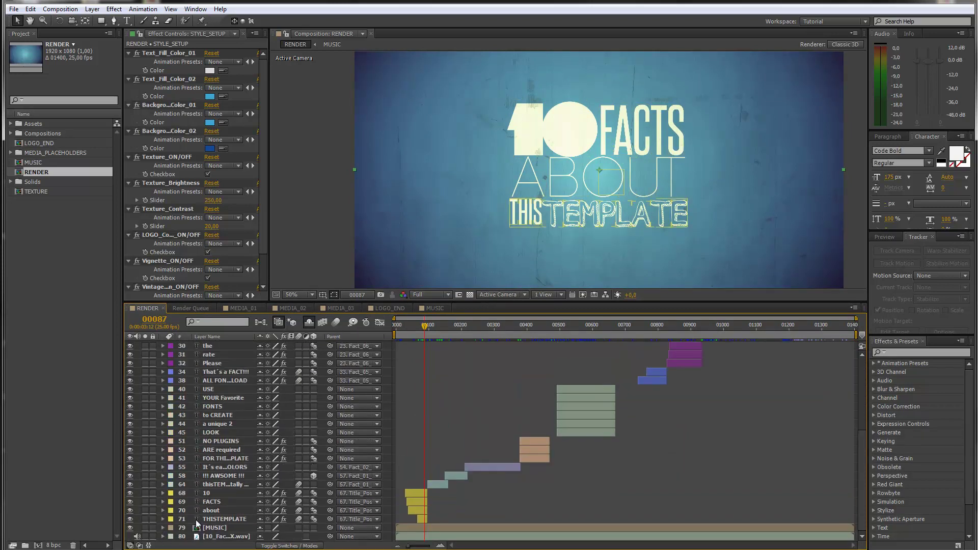
Step: Replace the text of the THISTEMPLATE title layer with "SOMETHING ELSE"
{"action": "left_click", "coordinate": [220, 520]}
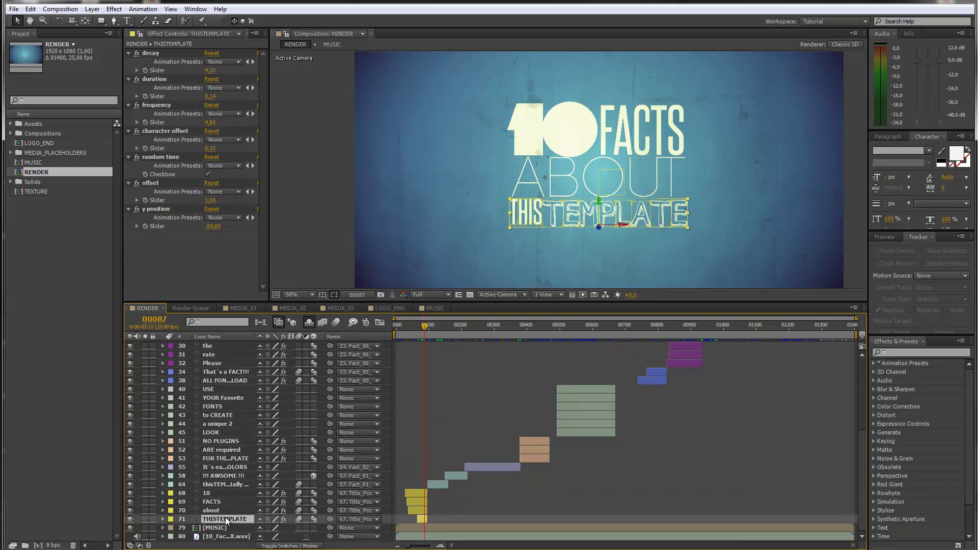
{"action": "double_click", "coordinate": [227, 520]}
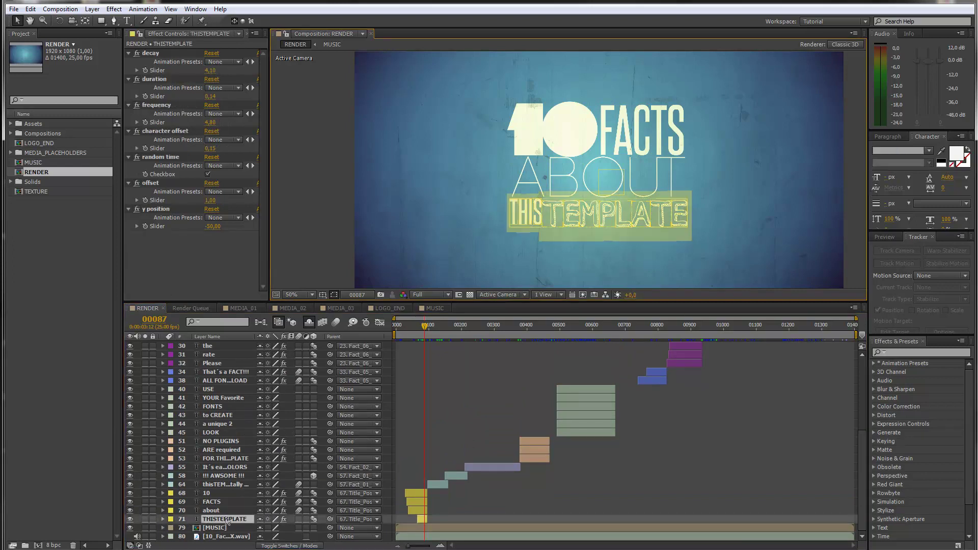
{"action": "left_click", "coordinate": [548, 210]}
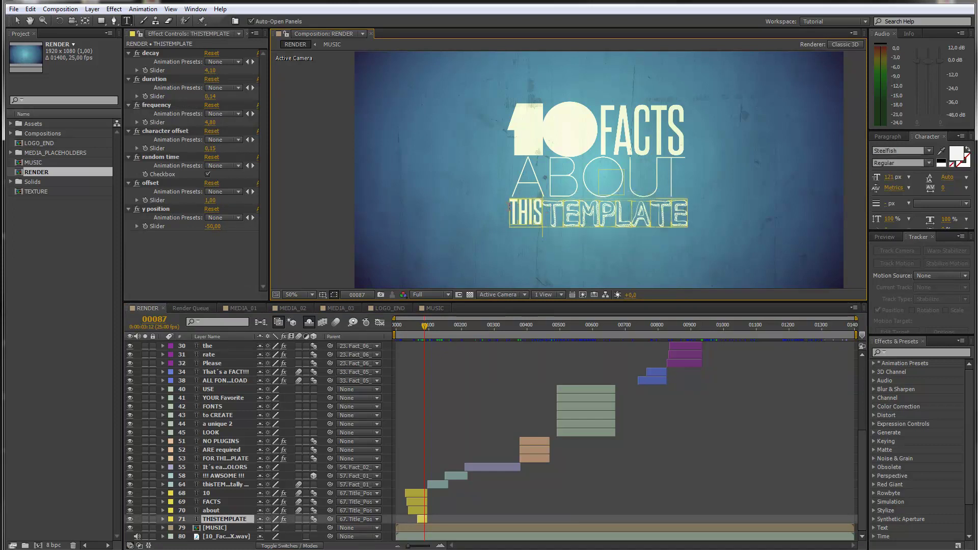
{"action": "left_click_drag", "start_coordinate": [509, 220], "coordinate": [708, 210]}
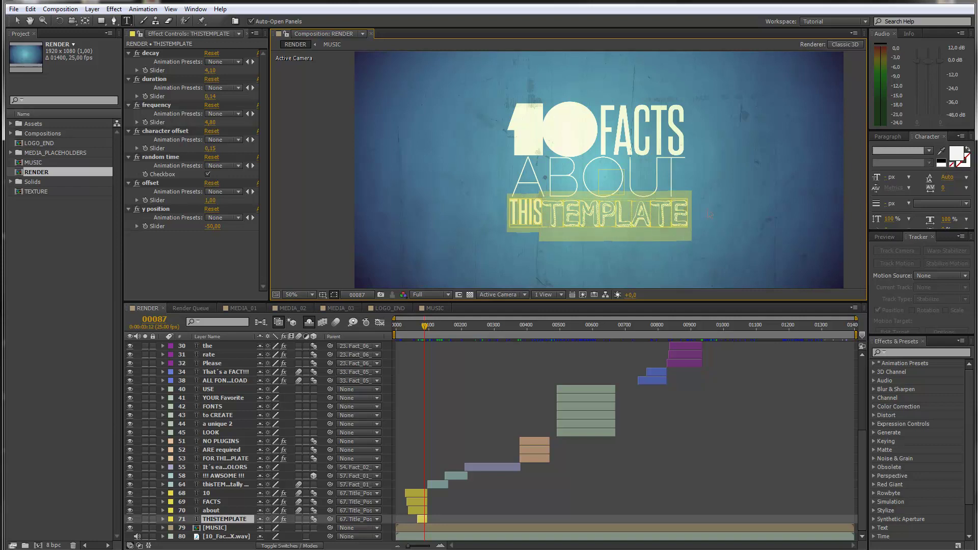
{"action": "left_click", "coordinate": [708, 210]}
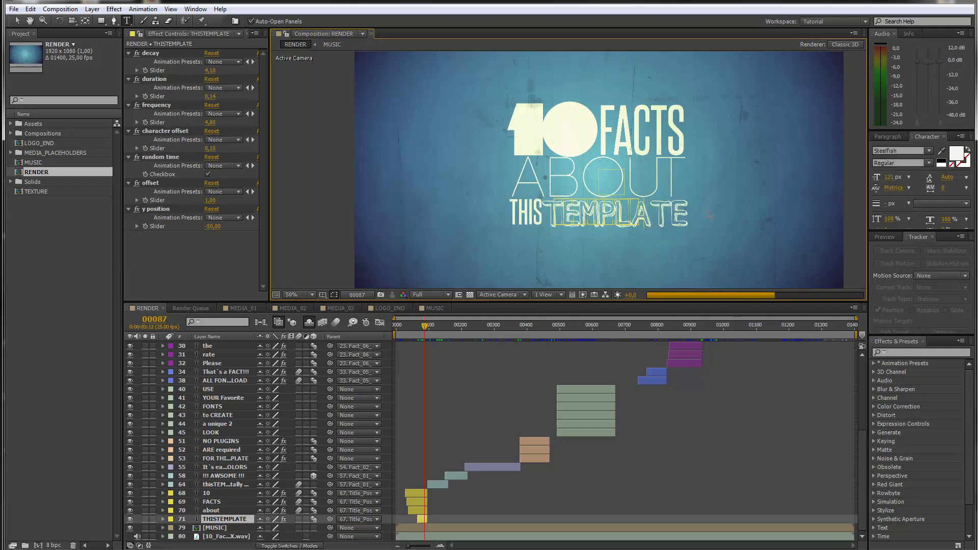
{"action": "key", "text": "ctrl+a"}
{"action": "type", "text": "SOMETHING EL"}
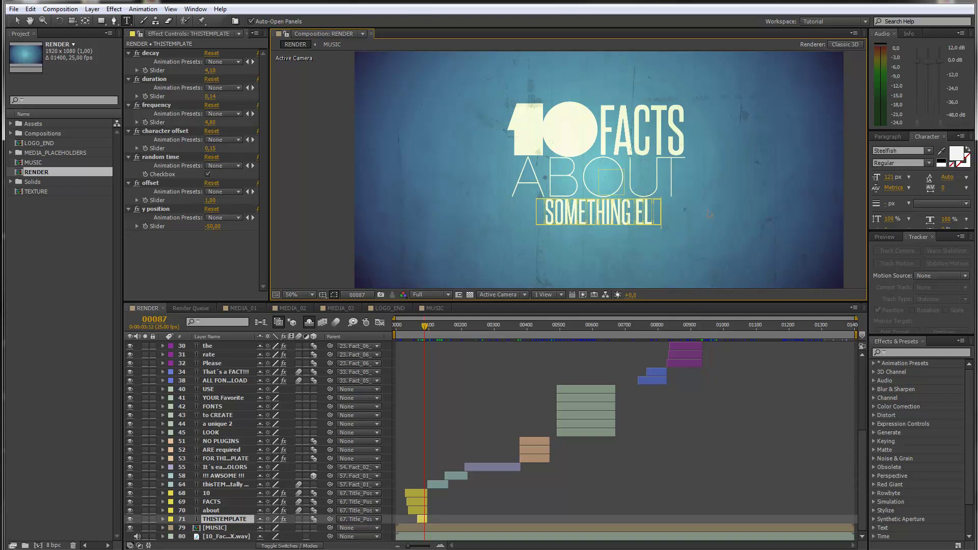
{"action": "type", "text": "SE"}
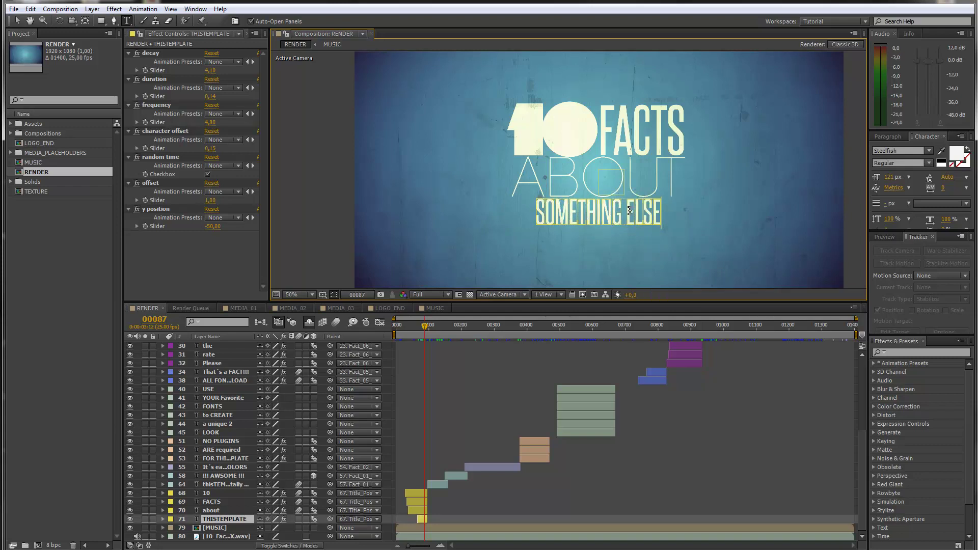
Step: Set the word SOMETHING in the title to the Stroke Dimension font and increase its font size
{"action": "left_click_drag", "start_coordinate": [622, 210], "coordinate": [538, 211]}
{"action": "left_click", "coordinate": [885, 151]}
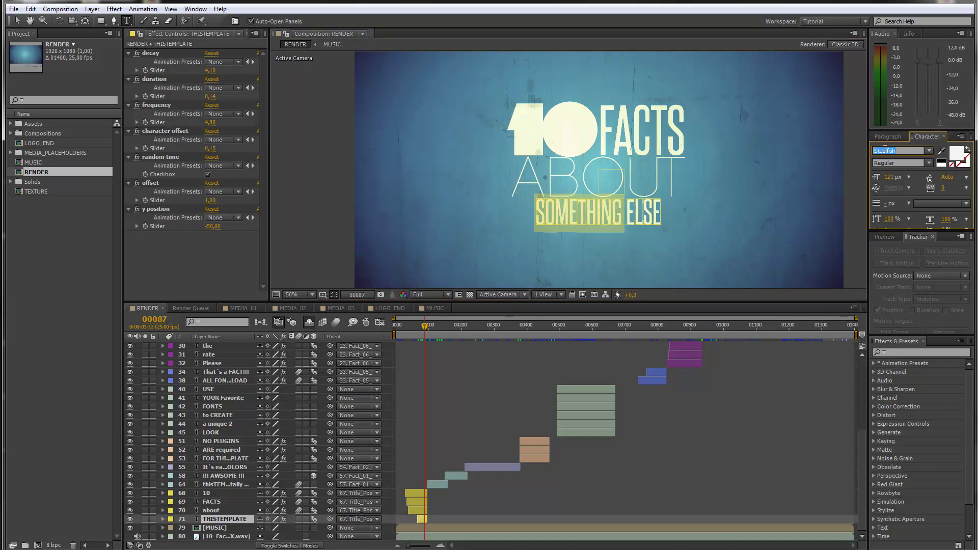
{"action": "type", "text": "Stroke Dimension"}
{"action": "key", "text": "Return"}
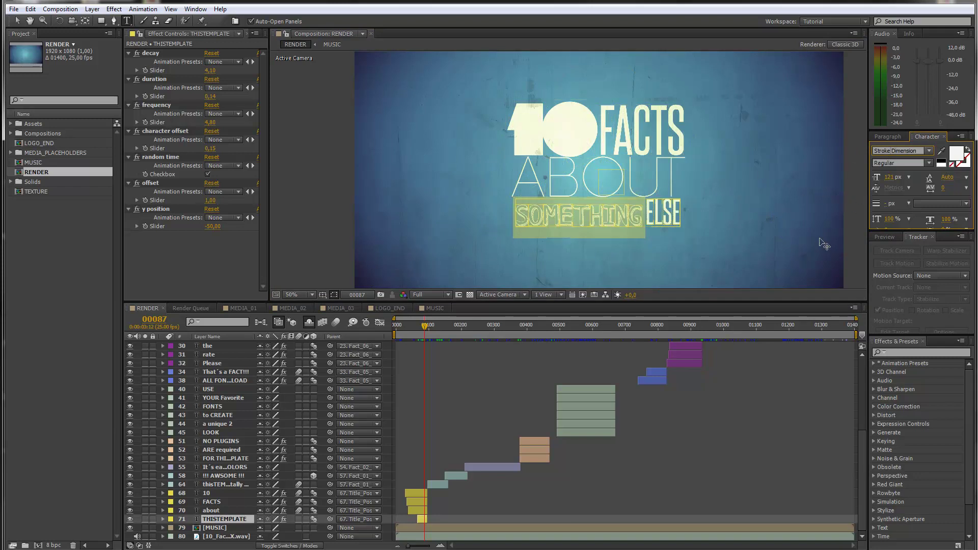
{"action": "left_click", "coordinate": [887, 178]}
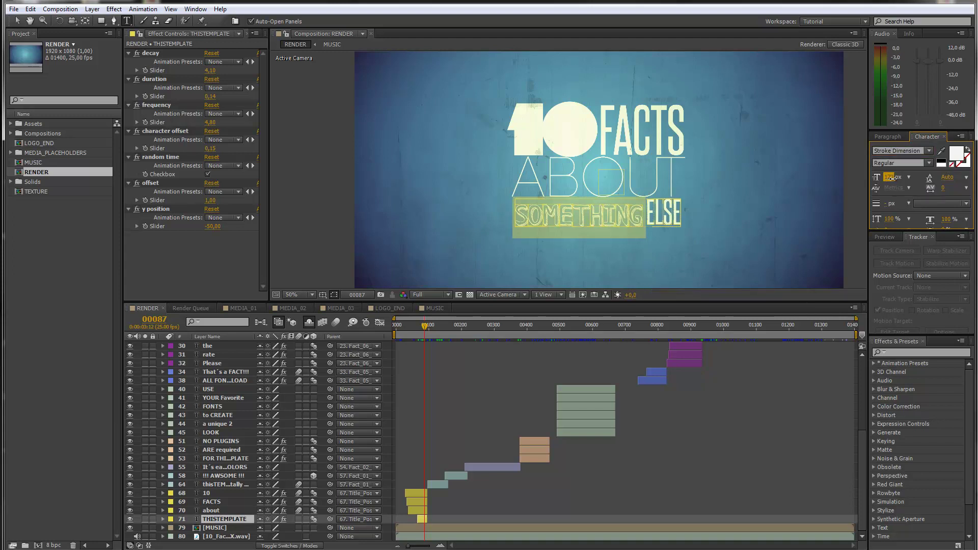
{"action": "key", "text": "Up"}
{"action": "key", "text": "Up"}
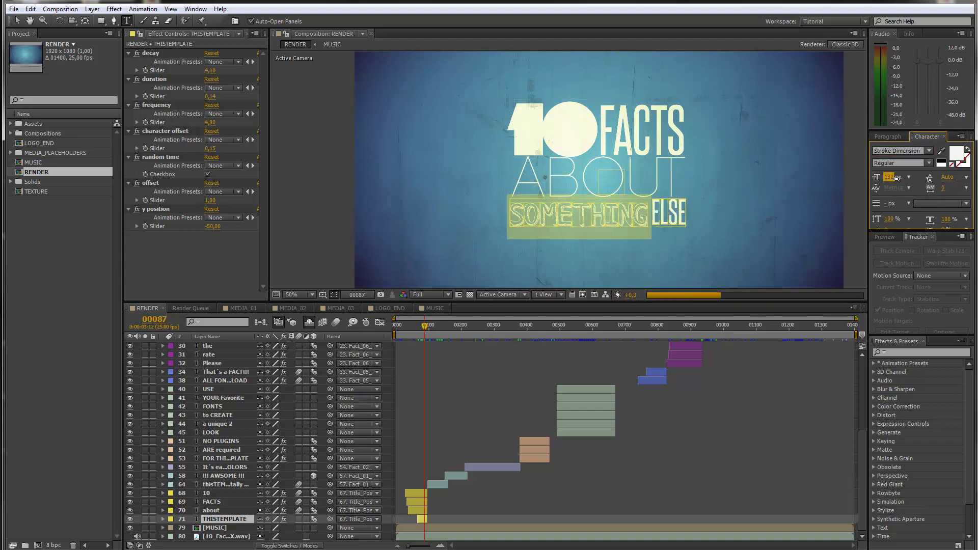
{"action": "key", "text": "Up"}
{"action": "key", "text": "Up"}
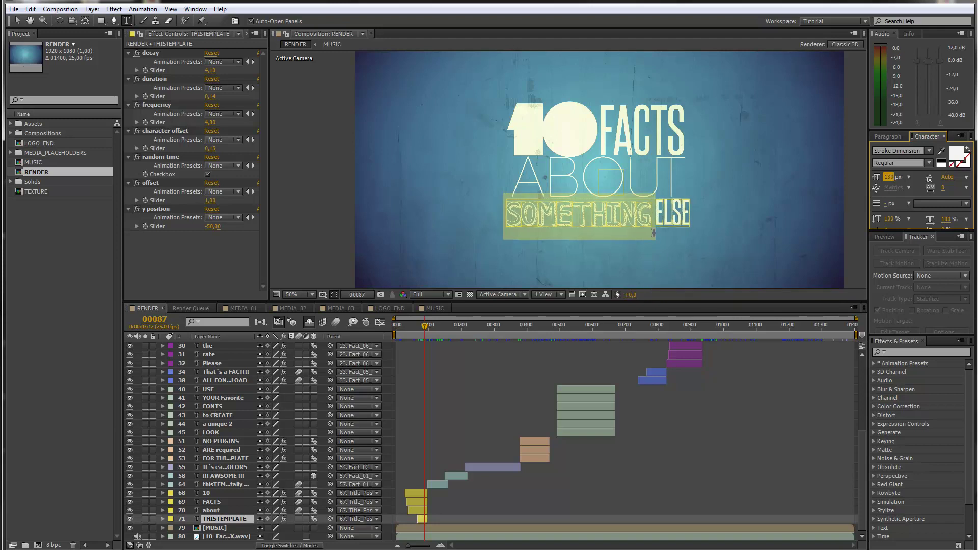
Step: Set the font size of the word ELSE in the title to 102 px
{"action": "left_click_drag", "start_coordinate": [656, 210], "coordinate": [693, 214]}
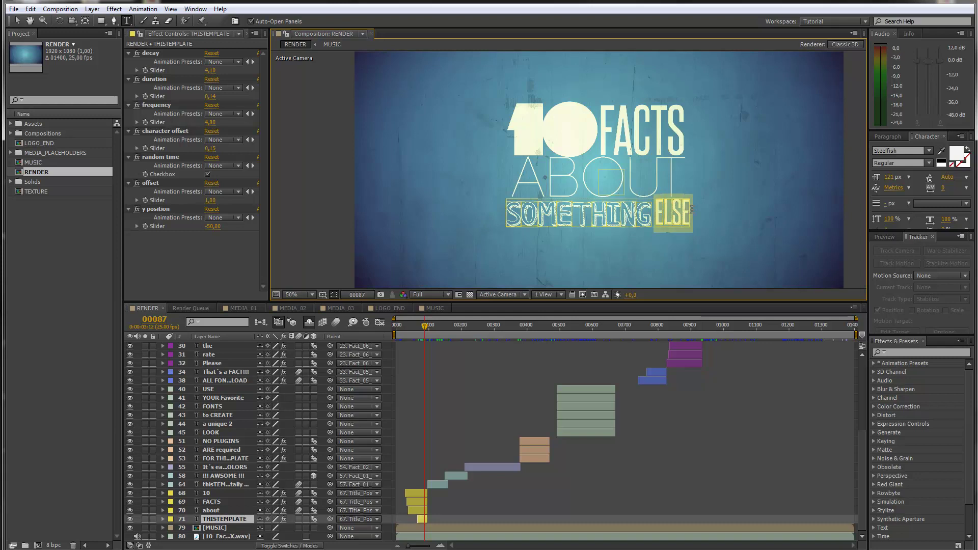
{"action": "left_click", "coordinate": [888, 178]}
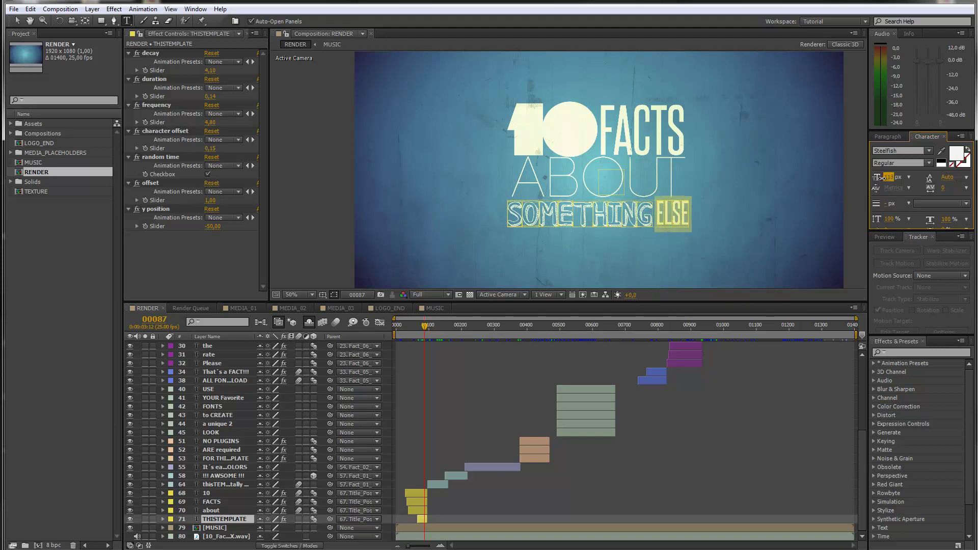
{"action": "left_click_drag", "start_coordinate": [879, 177], "coordinate": [874, 177]}
{"action": "left_click", "coordinate": [503, 405]}
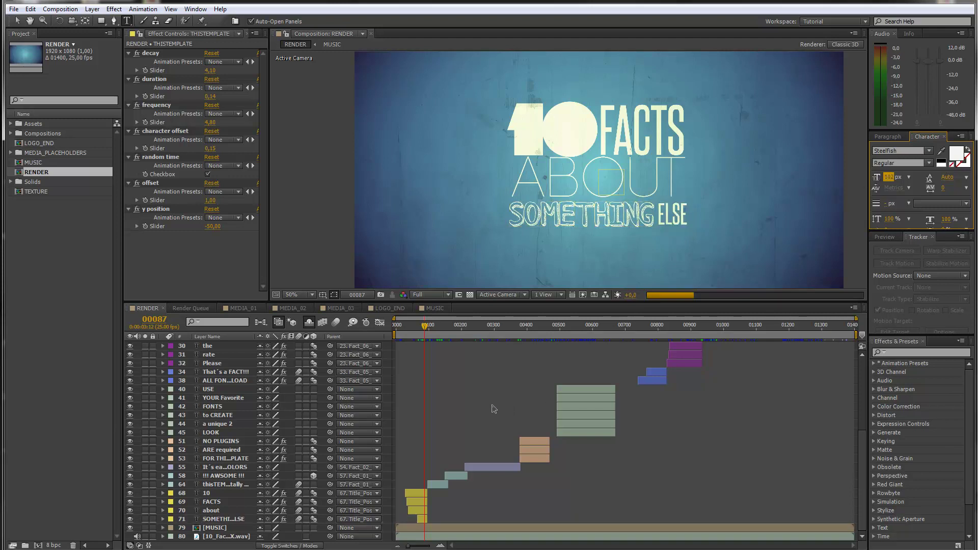
Step: Set the preview resolution to Half and go to the first fact's text scene at frame 134
{"action": "left_click", "coordinate": [434, 296]}
{"action": "left_click", "coordinate": [440, 335]}
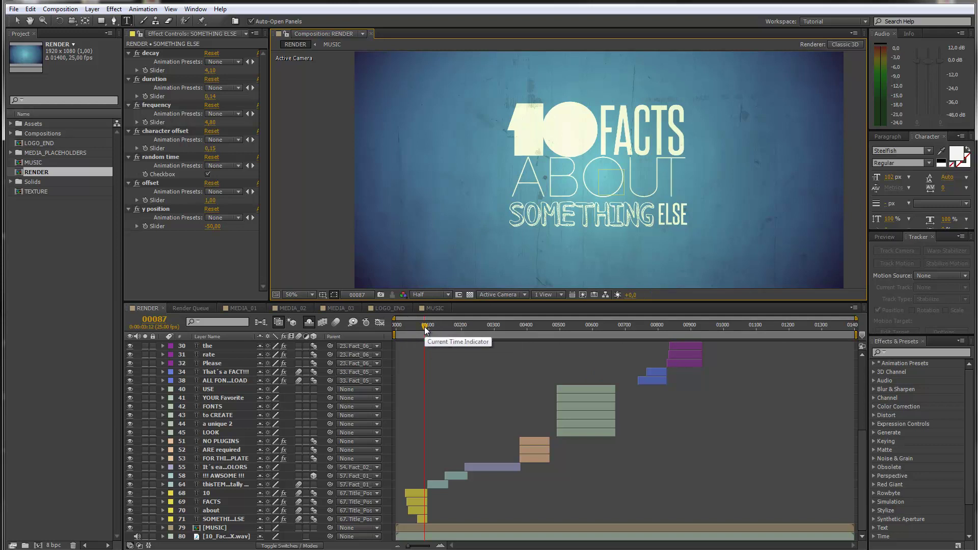
{"action": "left_click", "coordinate": [430, 327]}
{"action": "left_click_drag", "start_coordinate": [430, 327], "coordinate": [443, 330]}
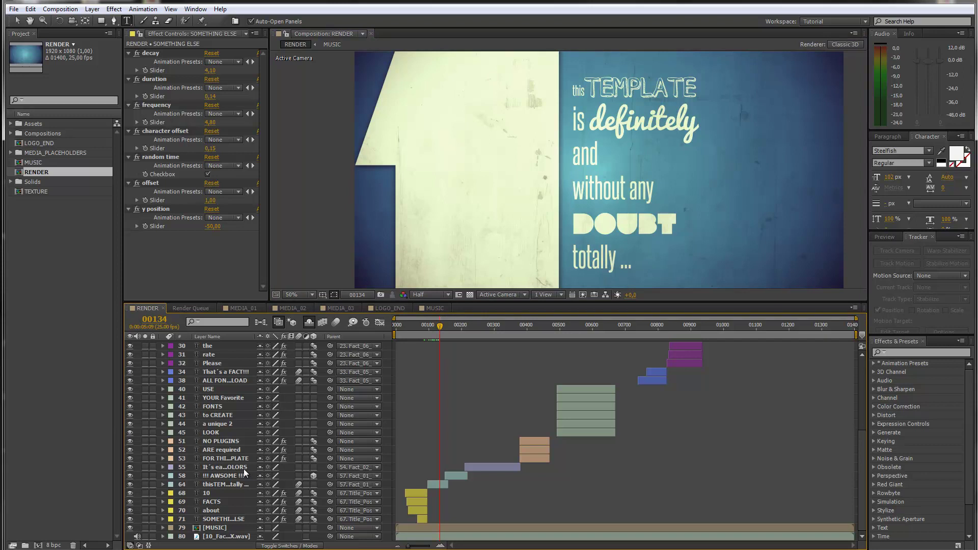
Step: Replace the word TEMPLATE in the first fact's text layer with "SOMETHING else"
{"action": "left_click", "coordinate": [226, 485]}
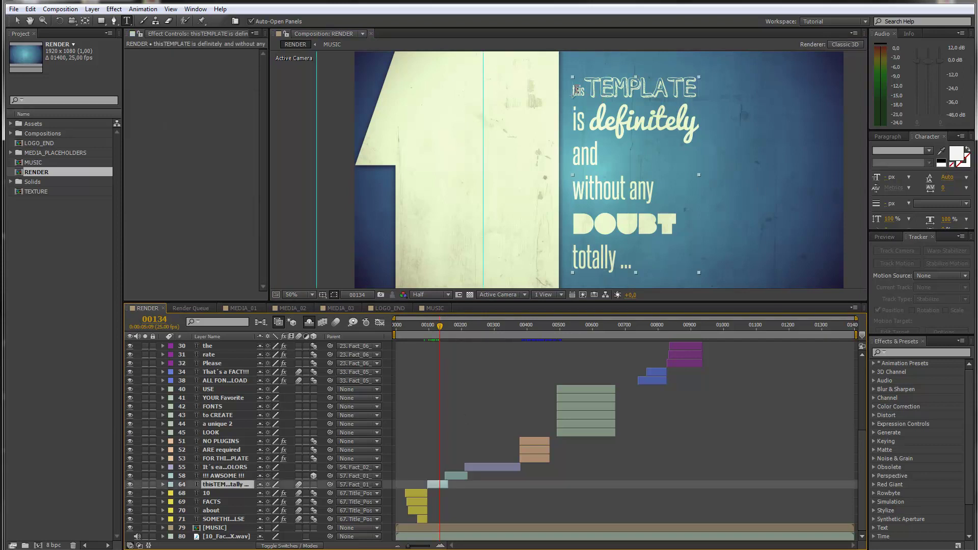
{"action": "mouse_move", "coordinate": [578, 89]}
{"action": "left_mouse_down"}
{"action": "mouse_move", "coordinate": [611, 97]}
{"action": "mouse_move", "coordinate": [663, 269]}
{"action": "mouse_move", "coordinate": [632, 125]}
{"action": "mouse_move", "coordinate": [607, 94]}
{"action": "mouse_move", "coordinate": [574, 89]}
{"action": "mouse_move", "coordinate": [662, 87]}
{"action": "mouse_move", "coordinate": [590, 81]}
{"action": "mouse_move", "coordinate": [704, 83]}
{"action": "left_mouse_up"}
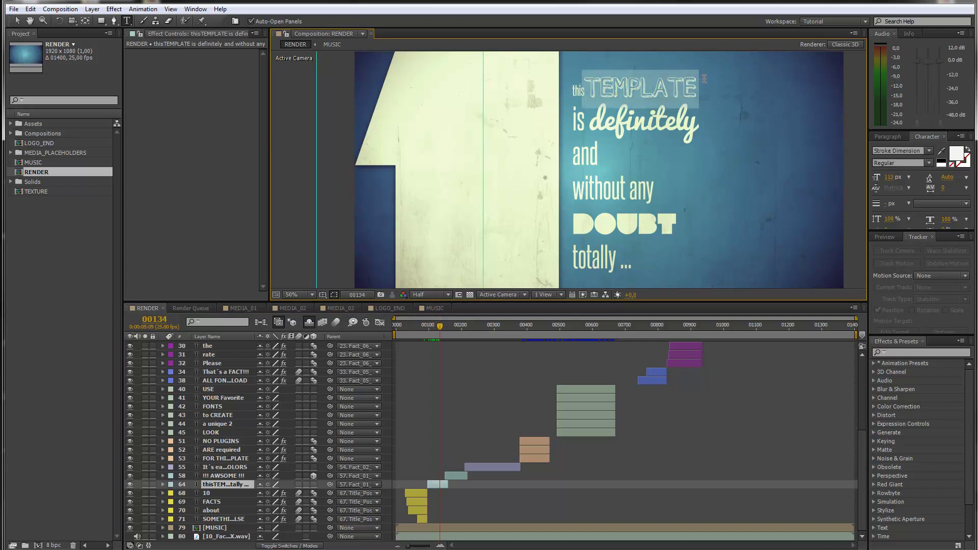
{"action": "type", "text": "SOME"}
{"action": "type", "text": "HING"}
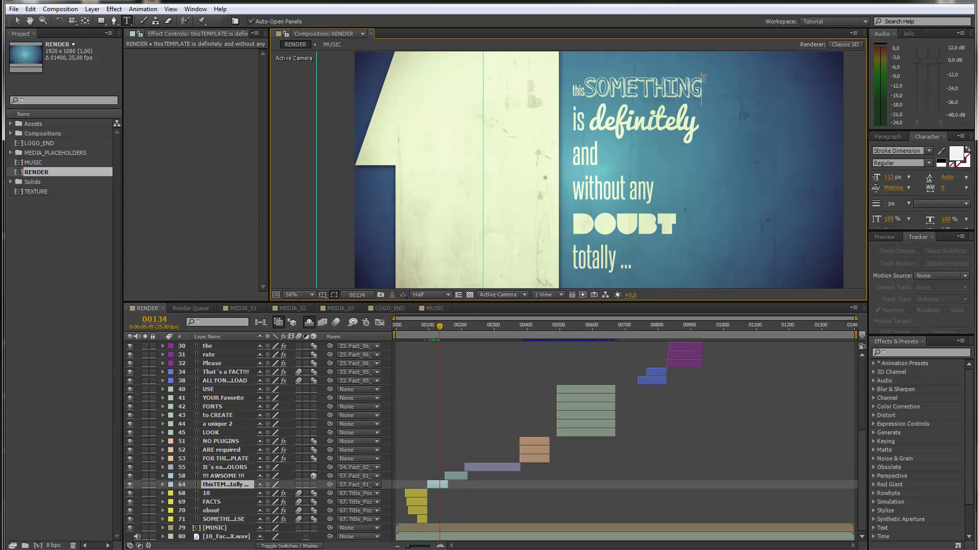
{"action": "type", "text": " Else"}
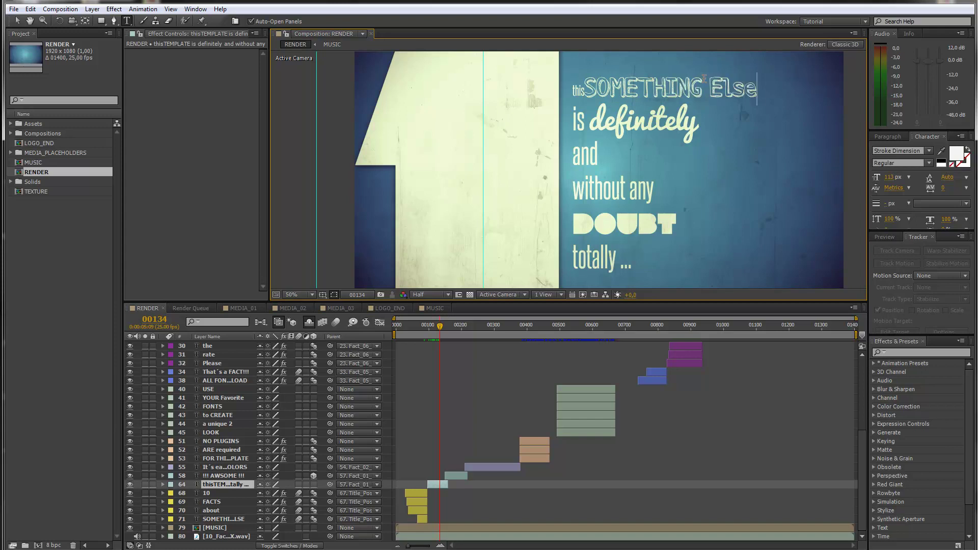
{"action": "key", "text": "BackSpace"}
{"action": "type", "text": "e"}
Step: Delete the word "this" in front of SOMETHING in the first fact's text
{"action": "left_click", "coordinate": [590, 87]}
{"action": "key", "text": "BackSpace"}
{"action": "key", "text": "BackSpace"}
{"action": "key", "text": "BackSpace"}
{"action": "key", "text": "BackSpace"}
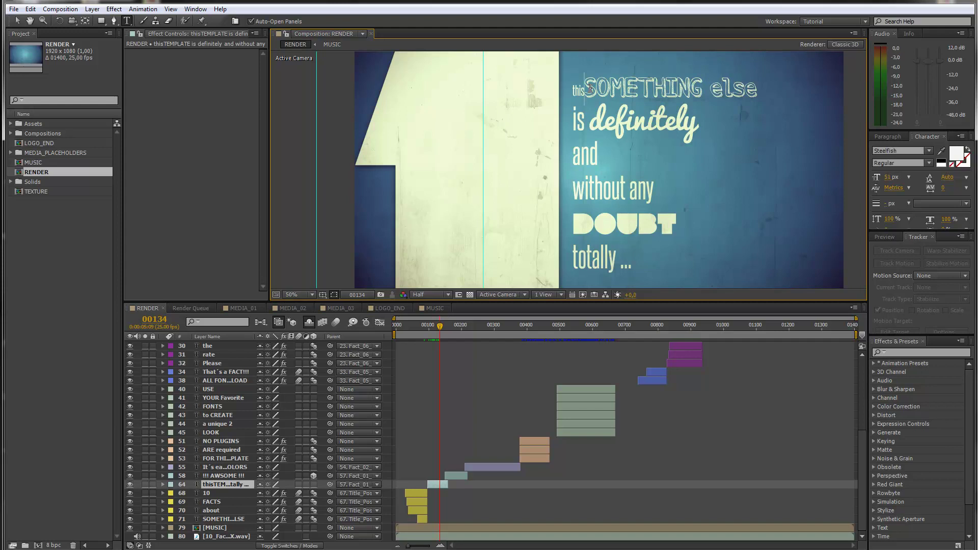
Step: Set the word "else" in the first fact's text to the Code Light font and reduce its font size
{"action": "mouse_move", "coordinate": [699, 85]}
{"action": "left_mouse_down"}
{"action": "mouse_move", "coordinate": [739, 88]}
{"action": "mouse_move", "coordinate": [854, 133]}
{"action": "left_mouse_up"}
{"action": "left_click", "coordinate": [895, 150]}
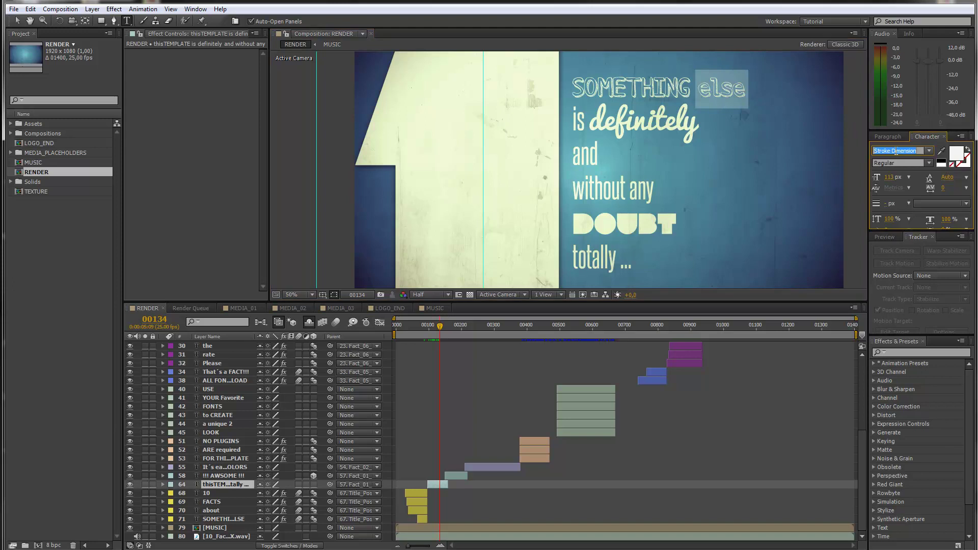
{"action": "type", "text": "Code Bold"}
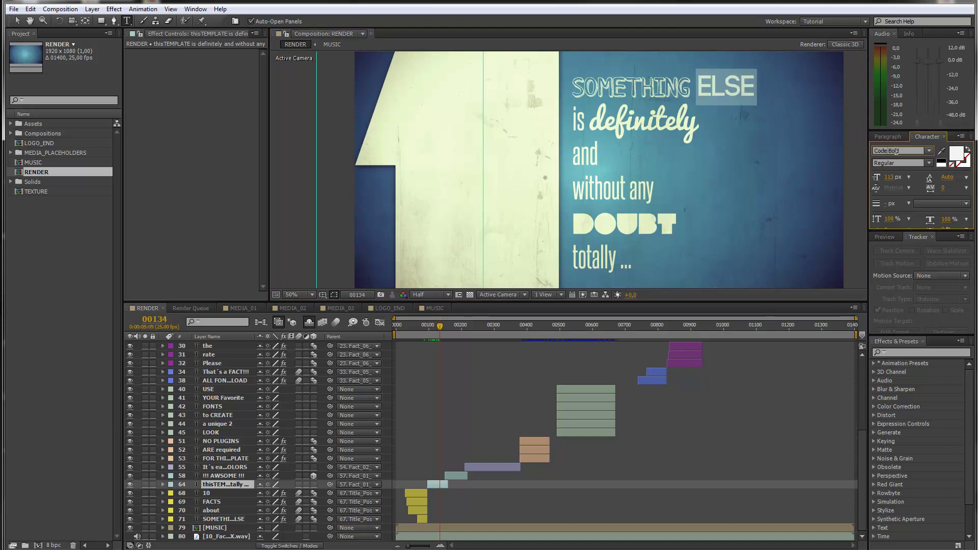
{"action": "key", "text": "Down"}
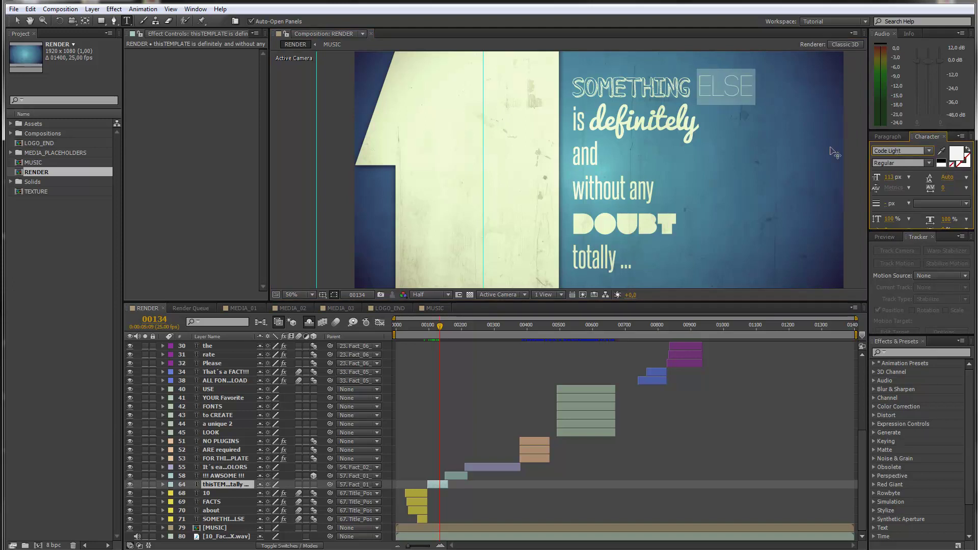
{"action": "left_click_drag", "start_coordinate": [893, 180], "coordinate": [877, 179]}
{"action": "left_click", "coordinate": [647, 128]}
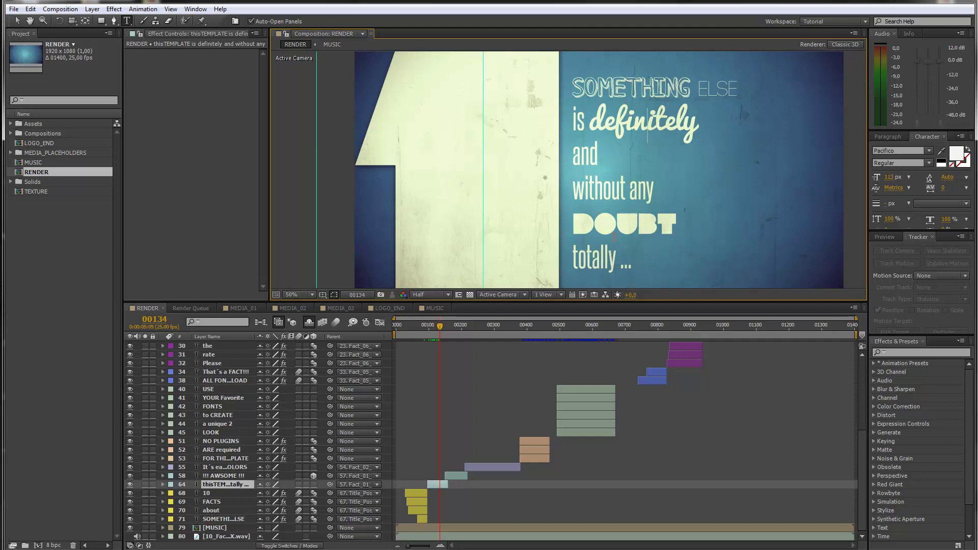
Step: Go to the !!! AWSOME !!! scene at frame 187 and change the main text's word AWSOME to "AWFul"
{"action": "left_click_drag", "start_coordinate": [438, 324], "coordinate": [456, 326]}
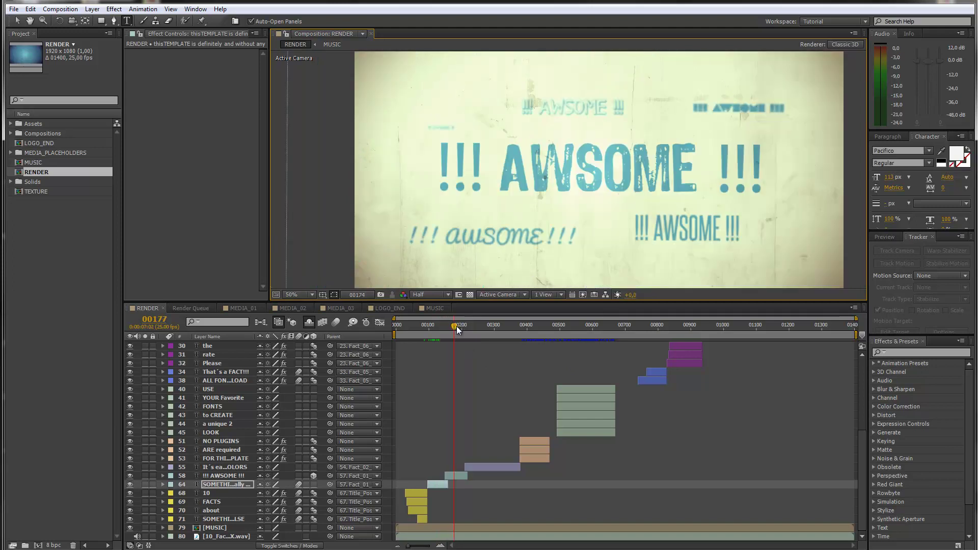
{"action": "left_click", "coordinate": [459, 475]}
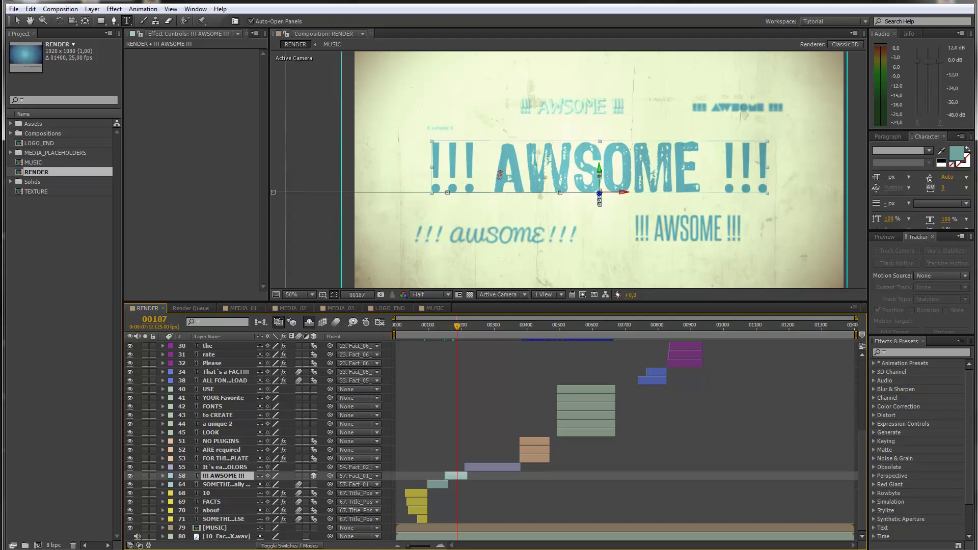
{"action": "double_click", "coordinate": [224, 478]}
{"action": "left_click_drag", "start_coordinate": [569, 168], "coordinate": [701, 169]}
{"action": "type", "text": "FUL"}
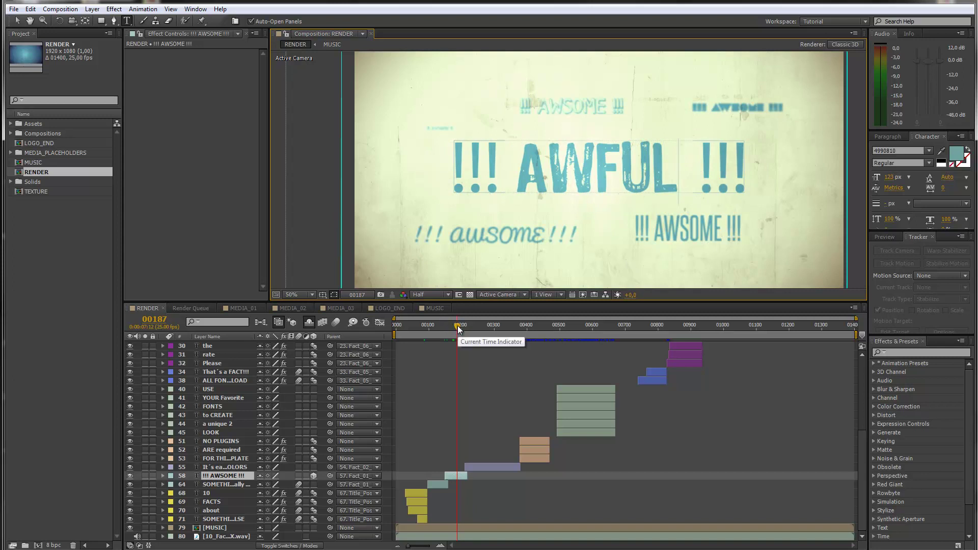
{"action": "left_click", "coordinate": [567, 503]}
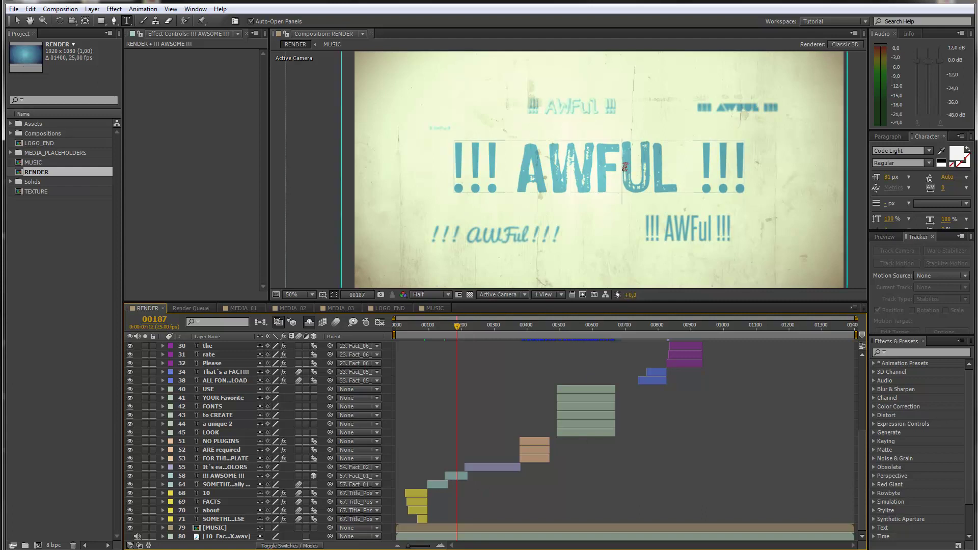
Step: Retype the last two letters of the main exclamation word in capitals so it reads AWFUL
{"action": "left_click_drag", "start_coordinate": [624, 167], "coordinate": [669, 164]}
{"action": "type", "text": "UL"}
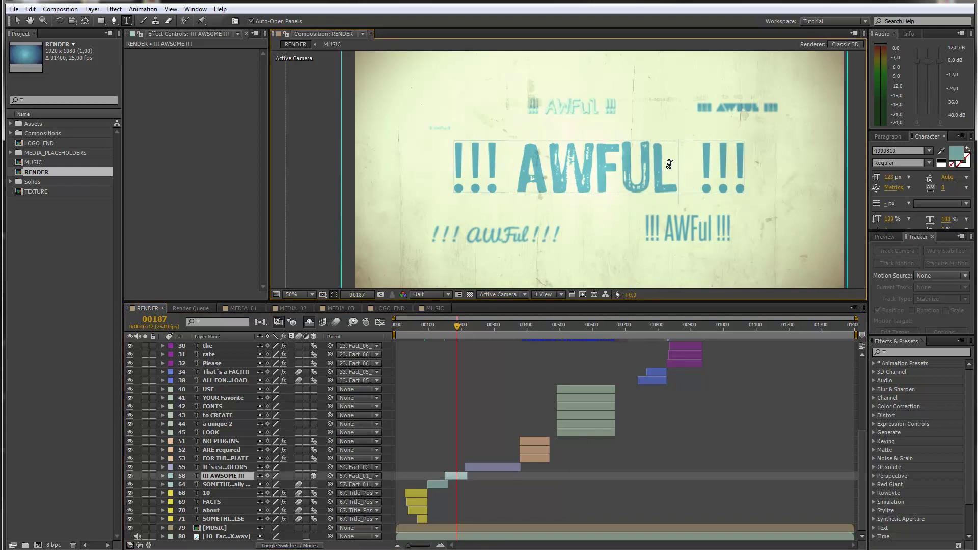
{"action": "left_click", "coordinate": [524, 494]}
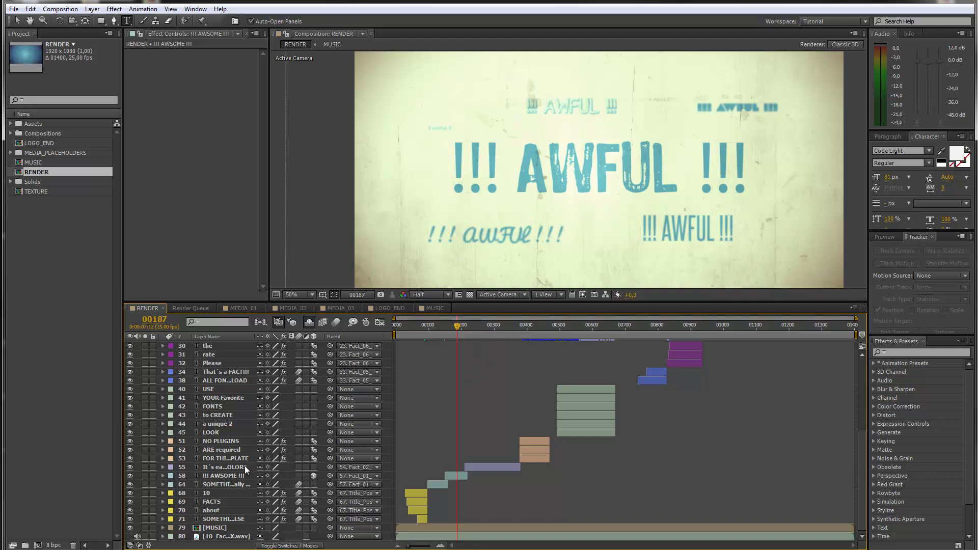
Step: Show the hidden shy layers of the RENDER composition, examine the full layer list, and hide them again
{"action": "left_click", "coordinate": [309, 323]}
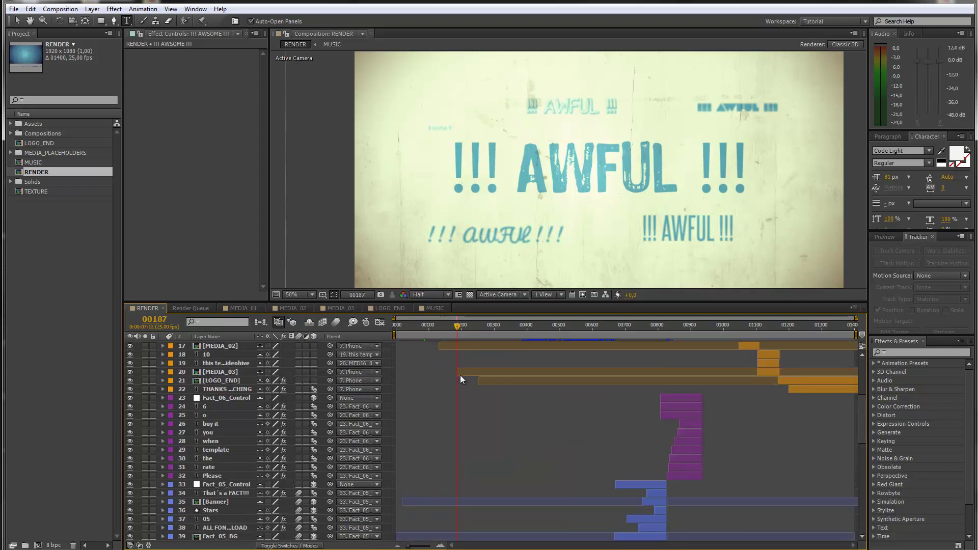
{"action": "scroll", "coordinate": [459, 382], "scroll_direction": "down", "scroll_amount": 8}
{"action": "scroll", "coordinate": [459, 386], "scroll_direction": "down", "scroll_amount": 5}
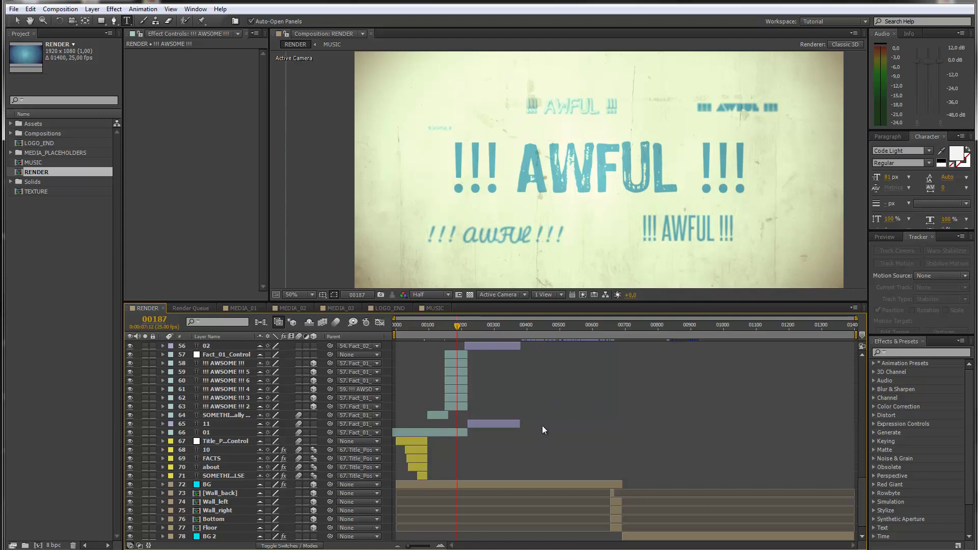
{"action": "scroll", "coordinate": [542, 426], "scroll_direction": "down", "scroll_amount": 2}
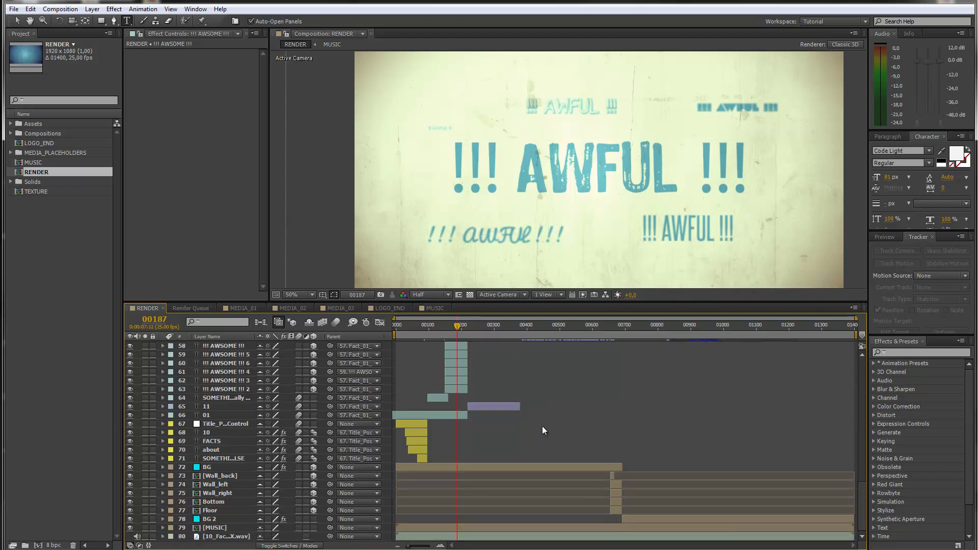
{"action": "scroll", "coordinate": [542, 426], "scroll_direction": "up", "scroll_amount": 6}
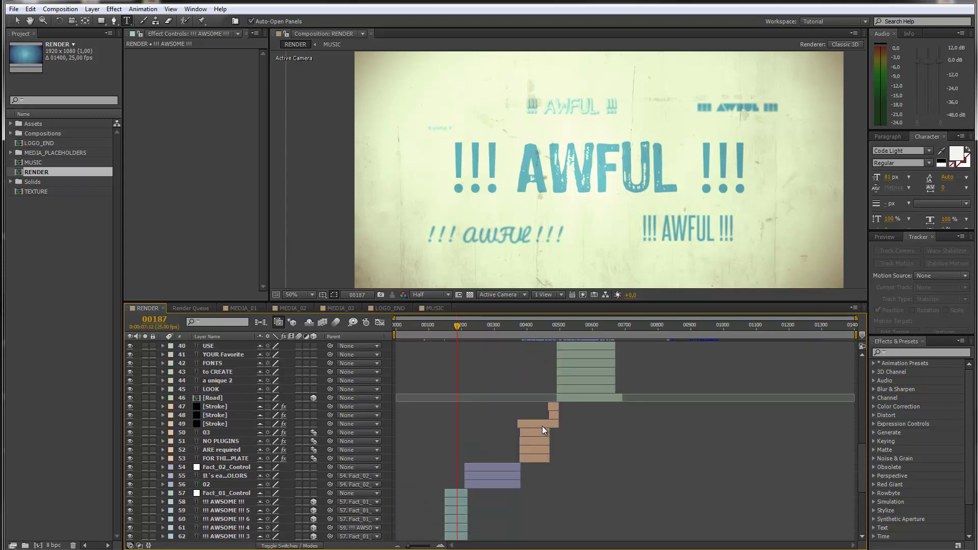
{"action": "scroll", "coordinate": [542, 426], "scroll_direction": "up", "scroll_amount": 8}
{"action": "scroll", "coordinate": [542, 426], "scroll_direction": "up", "scroll_amount": 5}
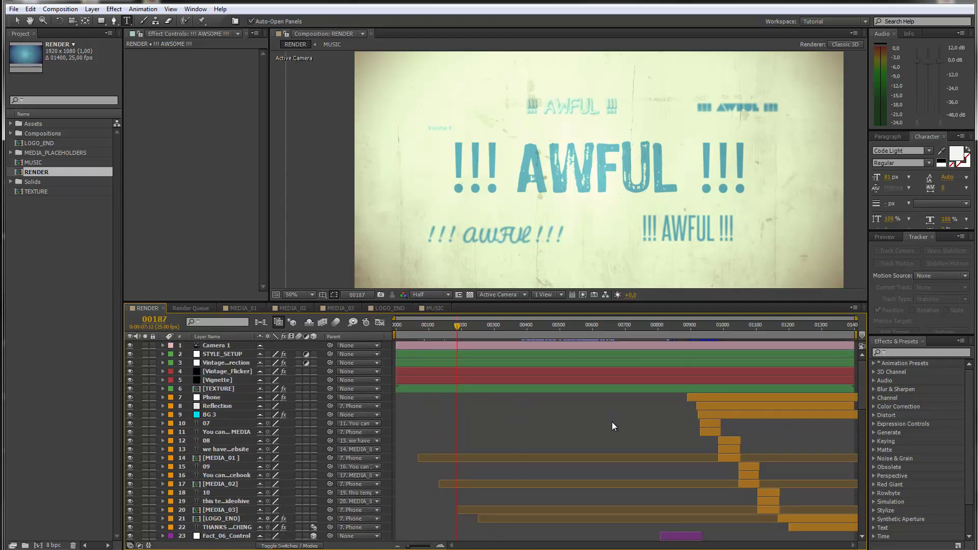
{"action": "left_click", "coordinate": [308, 322]}
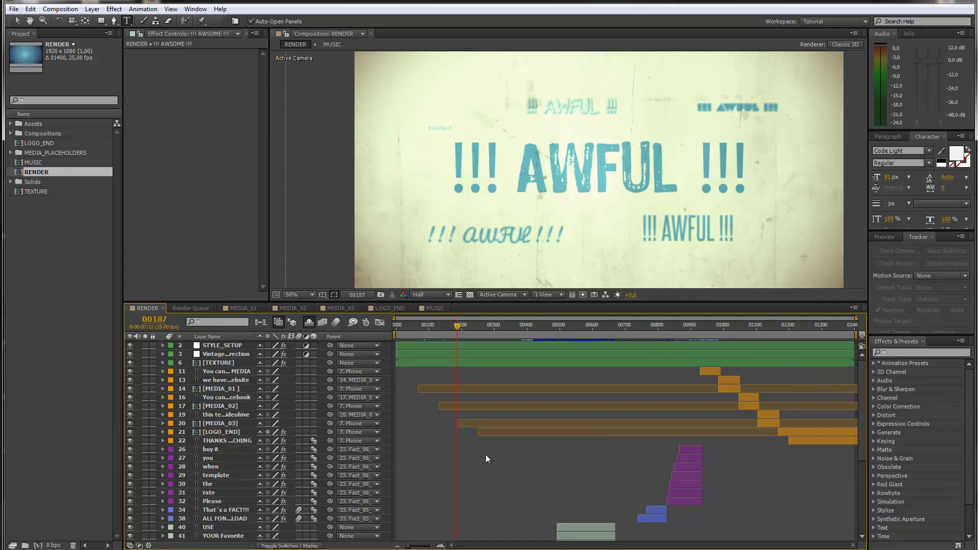
{"action": "scroll", "coordinate": [485, 454], "scroll_direction": "down", "scroll_amount": 6}
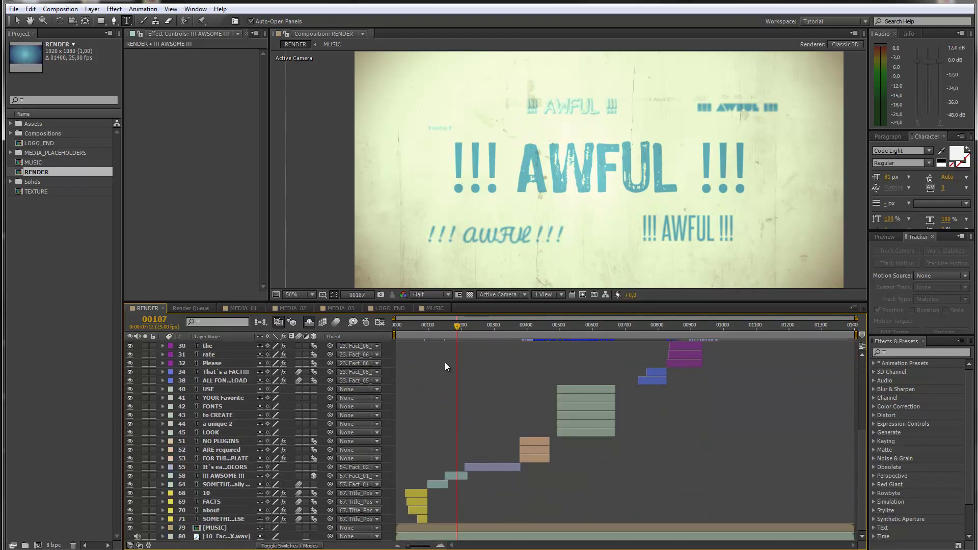
Step: Go to the second fact's scene at frame 314, enlarge the composition viewer, and select the word TITLES in the curved text
{"action": "left_click_drag", "start_coordinate": [458, 331], "coordinate": [503, 332]}
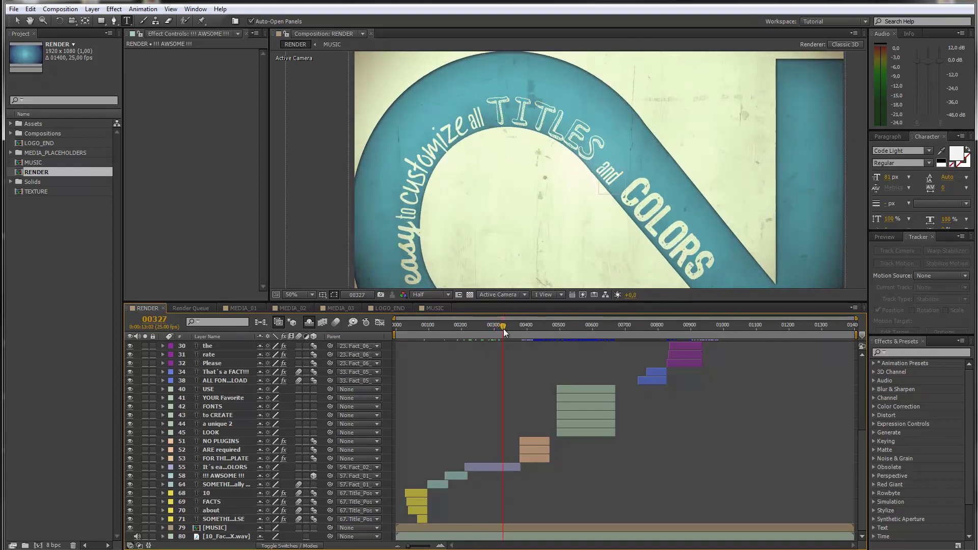
{"action": "scroll", "coordinate": [542, 180], "scroll_direction": "down", "scroll_amount": 2}
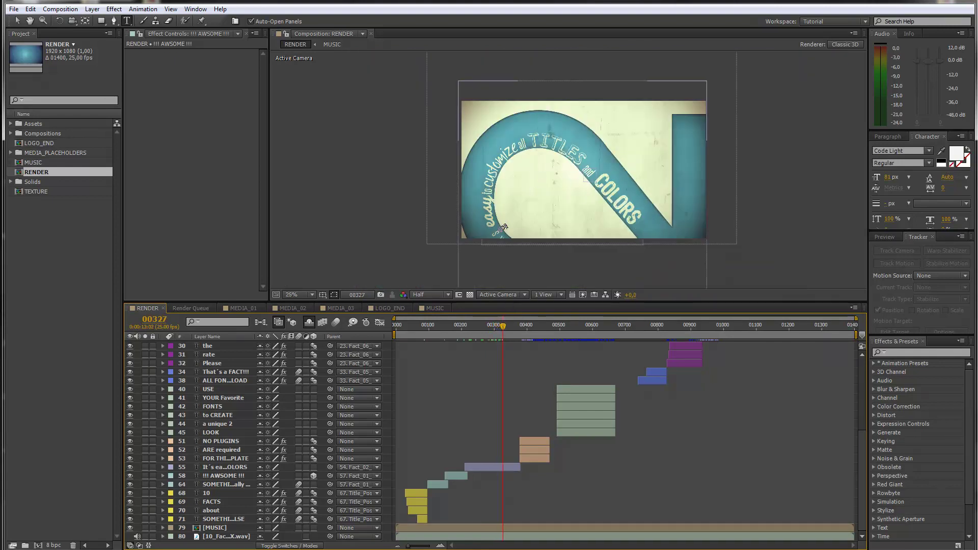
{"action": "key", "text": "period"}
{"action": "left_click_drag", "start_coordinate": [503, 326], "coordinate": [508, 376]}
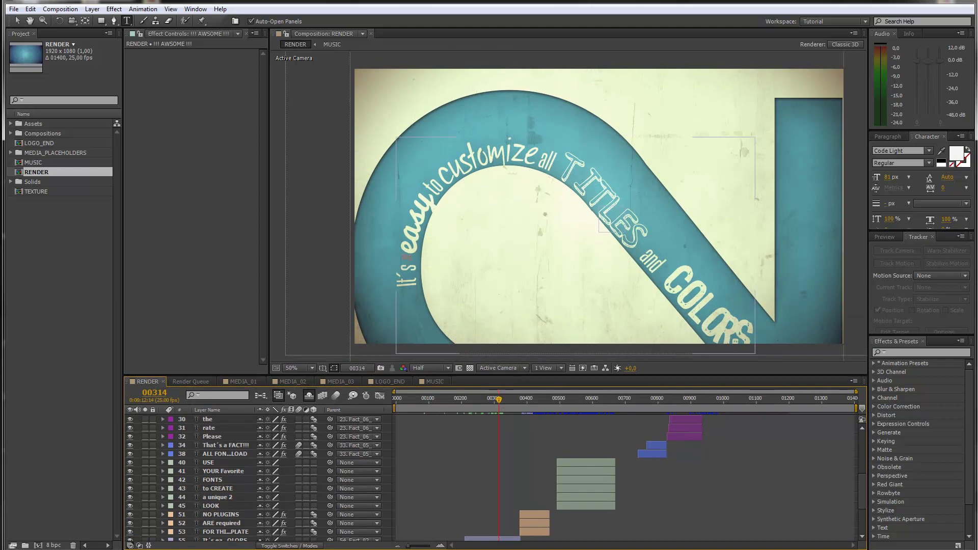
{"action": "left_click", "coordinate": [415, 224]}
{"action": "mouse_move", "coordinate": [415, 224]}
{"action": "left_mouse_down"}
{"action": "mouse_move", "coordinate": [510, 153]}
{"action": "mouse_move", "coordinate": [612, 219]}
{"action": "mouse_move", "coordinate": [750, 355]}
{"action": "mouse_move", "coordinate": [498, 212]}
{"action": "mouse_move", "coordinate": [433, 198]}
{"action": "mouse_move", "coordinate": [507, 153]}
{"action": "mouse_move", "coordinate": [535, 153]}
{"action": "mouse_move", "coordinate": [593, 177]}
{"action": "mouse_move", "coordinate": [660, 247]}
{"action": "left_mouse_up"}
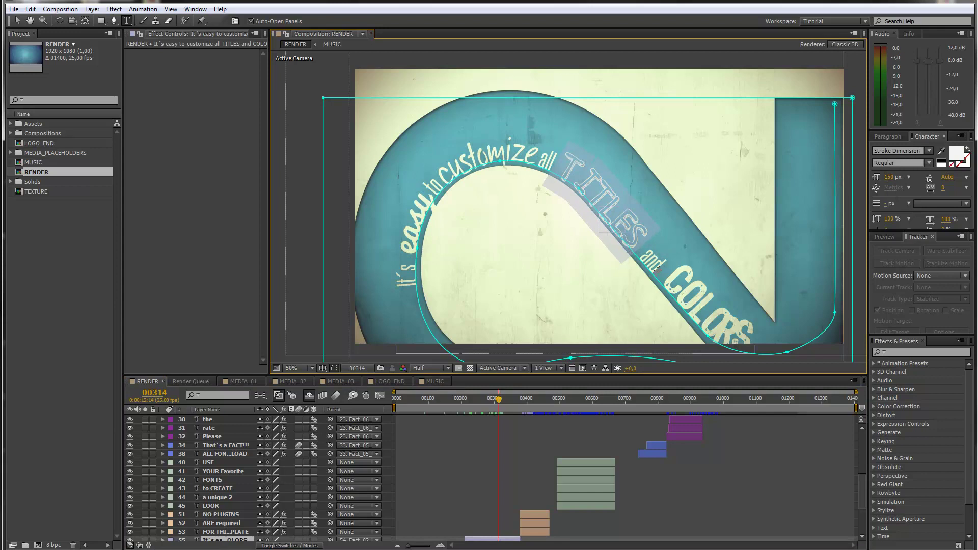
Step: Preview the third fact's scene at frame 400 and move on to the MEDIA 01 phone scene at frame 1020
{"action": "left_click", "coordinate": [526, 398]}
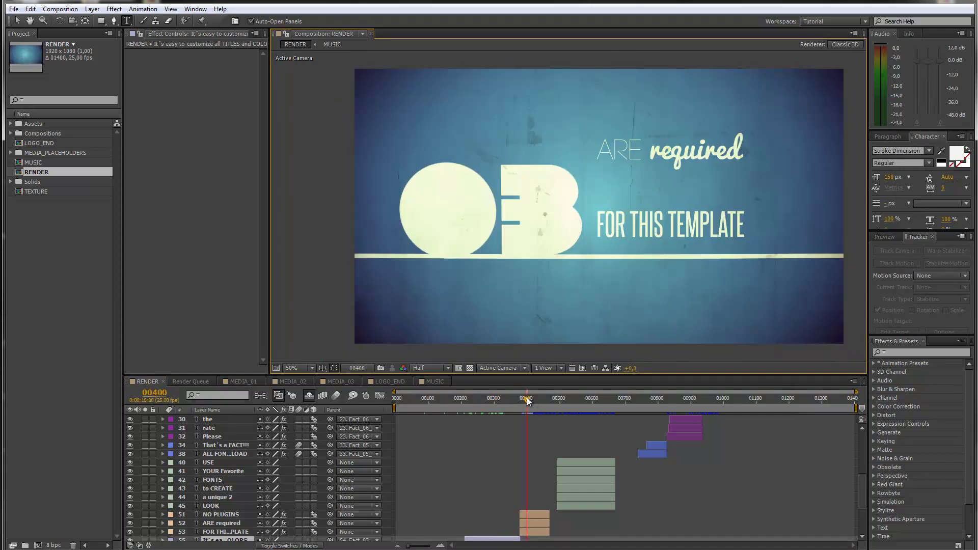
{"action": "left_click_drag", "start_coordinate": [527, 400], "coordinate": [729, 405]}
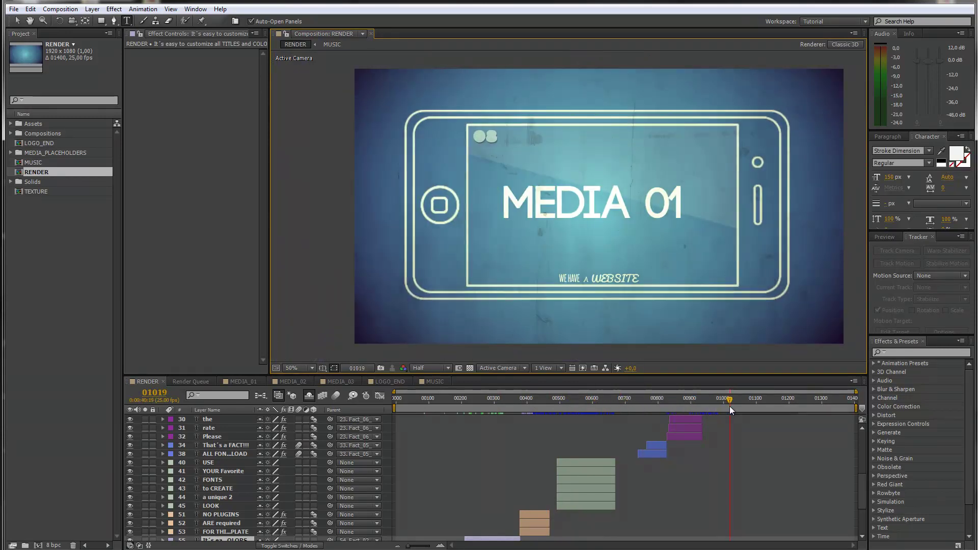
{"action": "scroll", "coordinate": [750, 453], "scroll_direction": "up", "scroll_amount": 5}
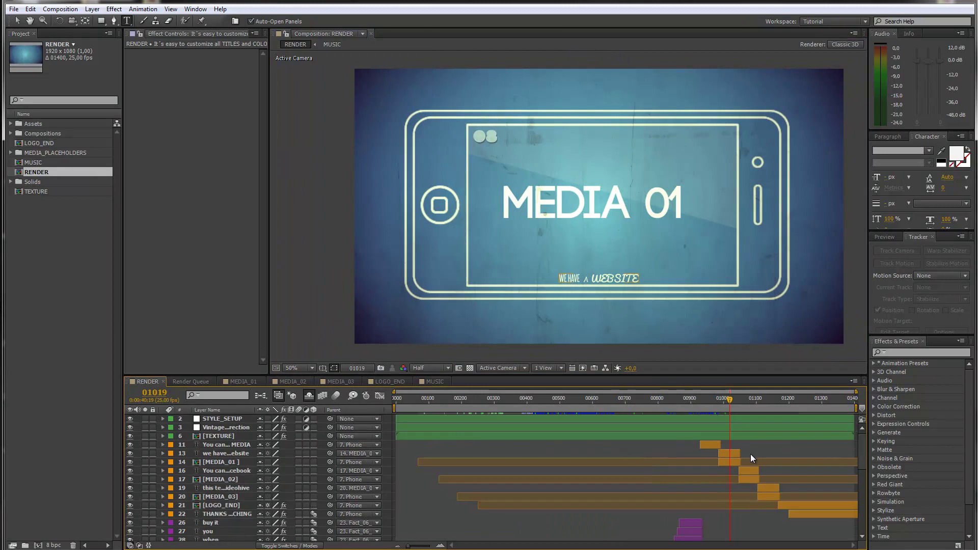
{"action": "mouse_move", "coordinate": [736, 399]}
{"action": "left_mouse_down"}
{"action": "mouse_move", "coordinate": [765, 402]}
{"action": "mouse_move", "coordinate": [729, 396]}
{"action": "left_mouse_up"}
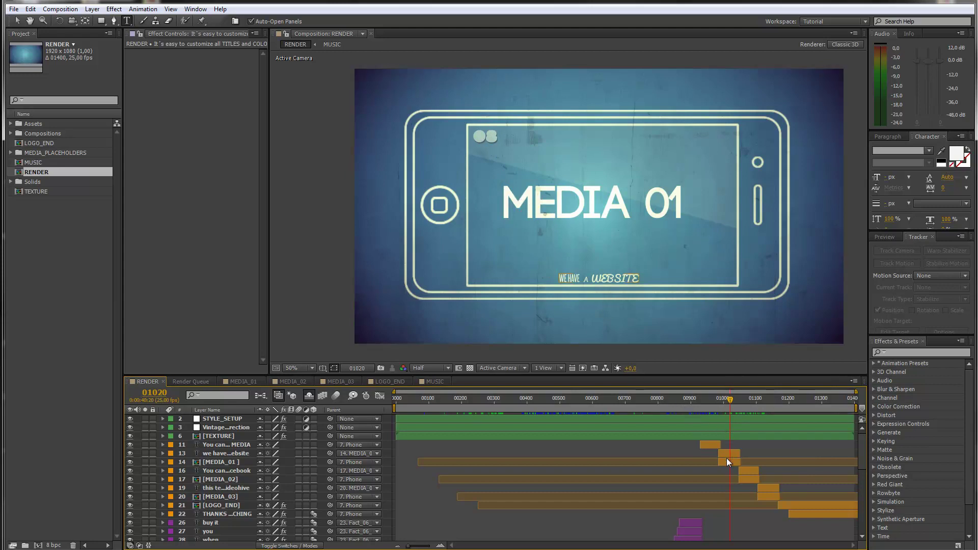
Step: Expand the MEDIA_PLACEHOLDERS folder in the project and open the MEDIA_01 placeholder composition
{"action": "left_click", "coordinate": [227, 462]}
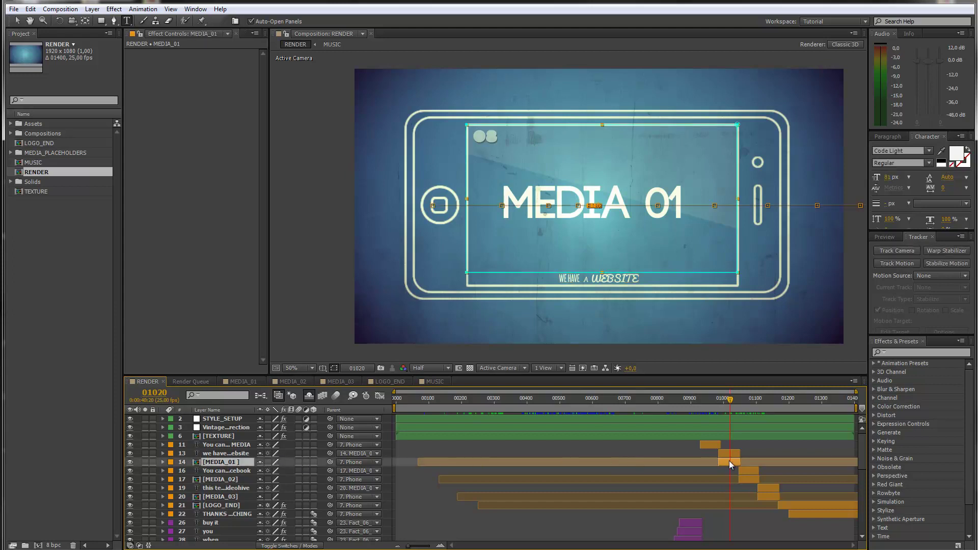
{"action": "left_click", "coordinate": [10, 153]}
{"action": "left_click", "coordinate": [37, 275]}
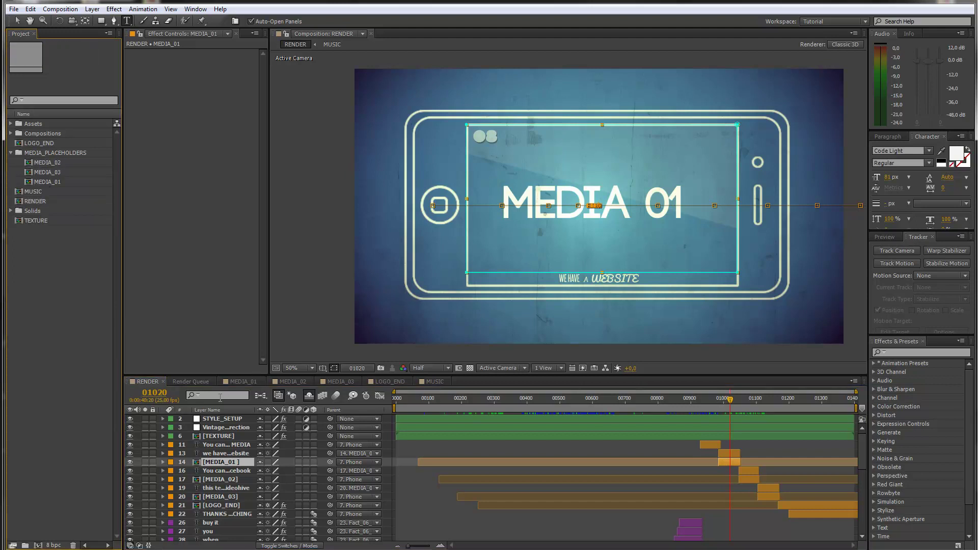
{"action": "left_click", "coordinate": [243, 381]}
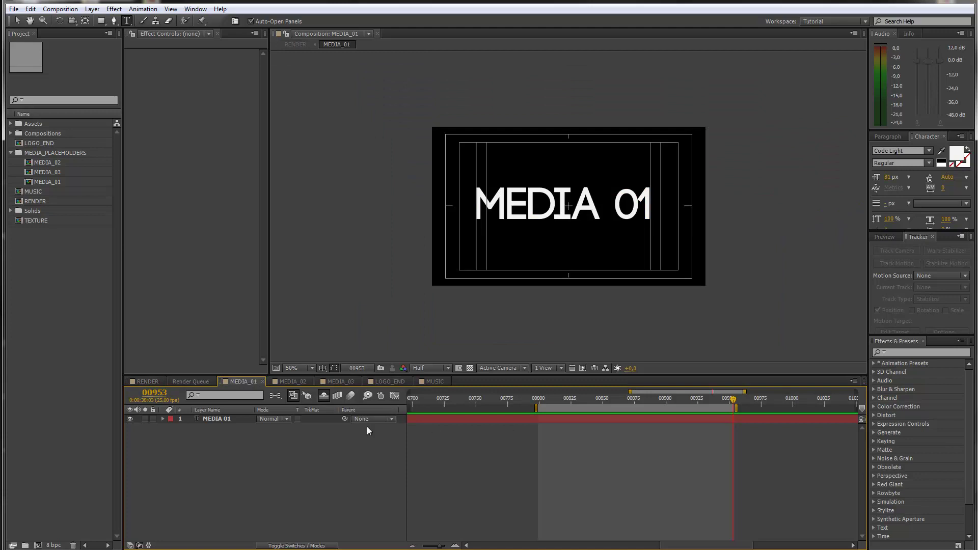
Step: Import Screenshot.JPG as footage and add it above the text layer in the MEDIA_01 composition
{"action": "left_click", "coordinate": [14, 9]}
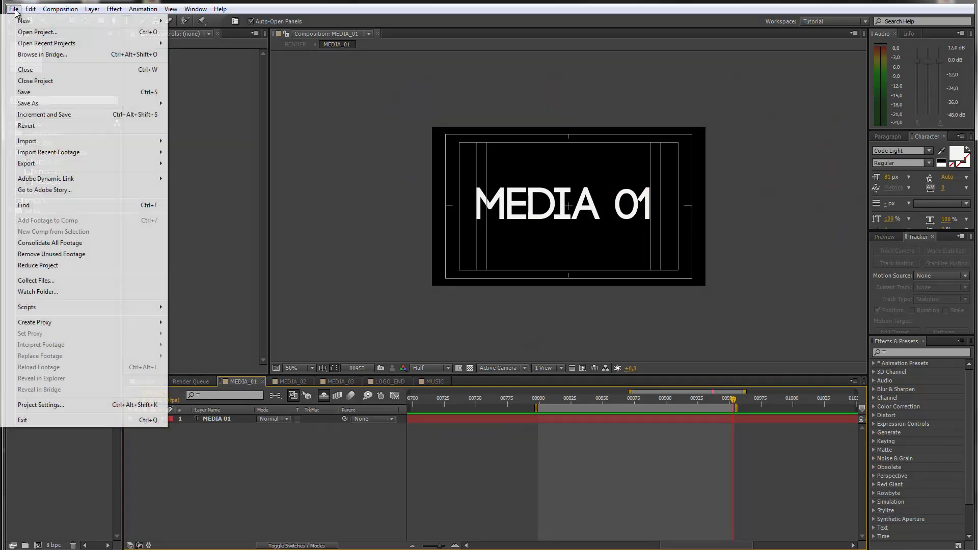
{"action": "mouse_move", "coordinate": [127, 141]}
{"action": "left_click", "coordinate": [203, 141]}
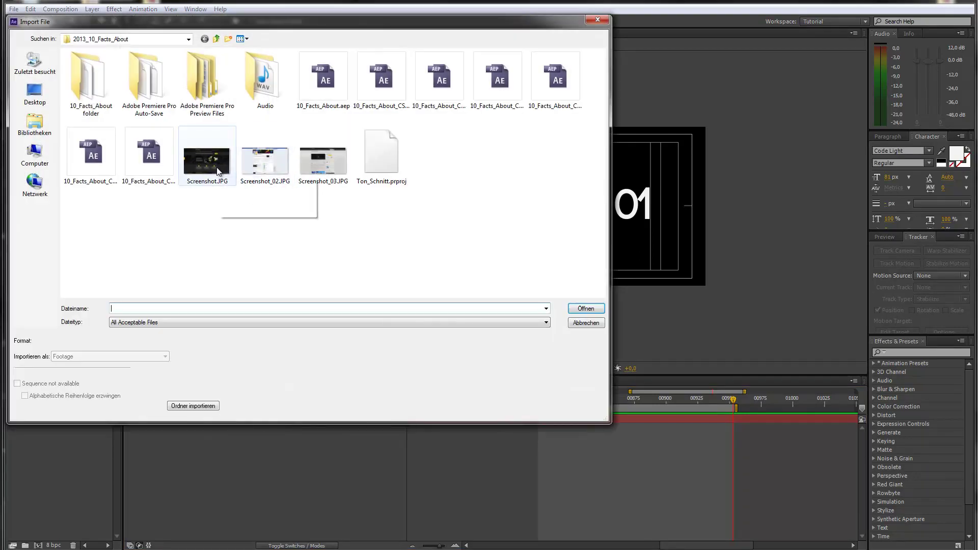
{"action": "left_click", "coordinate": [213, 164]}
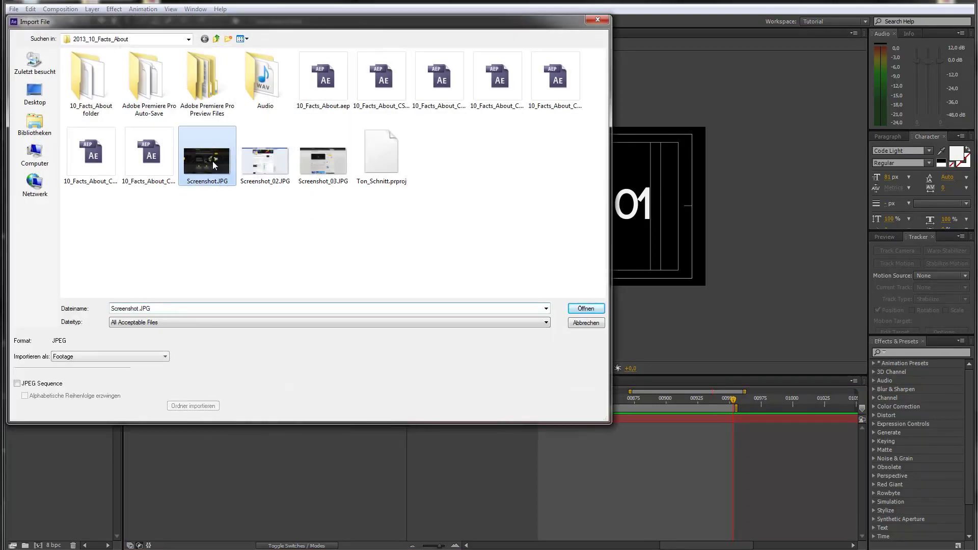
{"action": "left_click", "coordinate": [586, 309]}
{"action": "left_click_drag", "start_coordinate": [43, 212], "coordinate": [262, 428]}
Step: Scale the screenshot layer to 60% and hide the MEDIA 01 text layer beneath it
{"action": "key", "text": "s"}
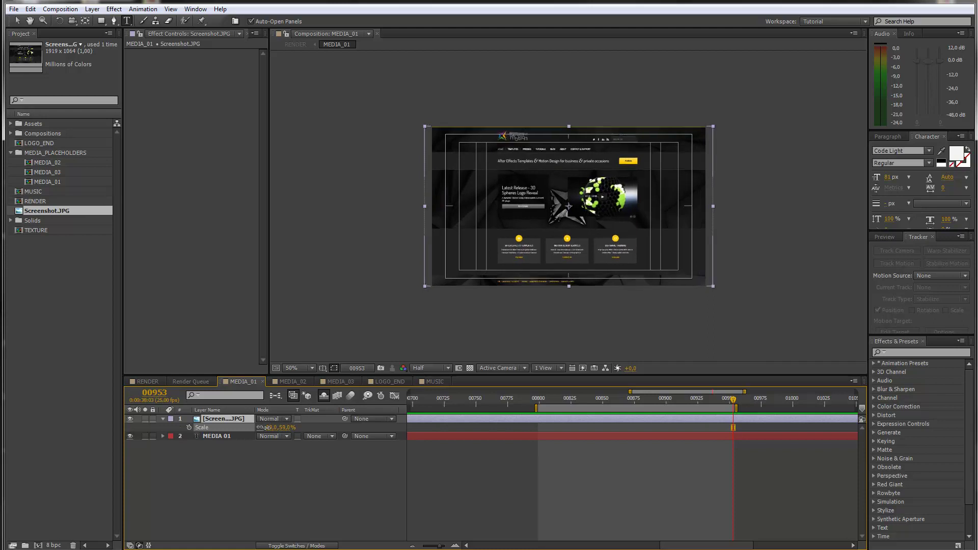
{"action": "left_click_drag", "start_coordinate": [269, 427], "coordinate": [272, 428]}
{"action": "left_click", "coordinate": [130, 436]}
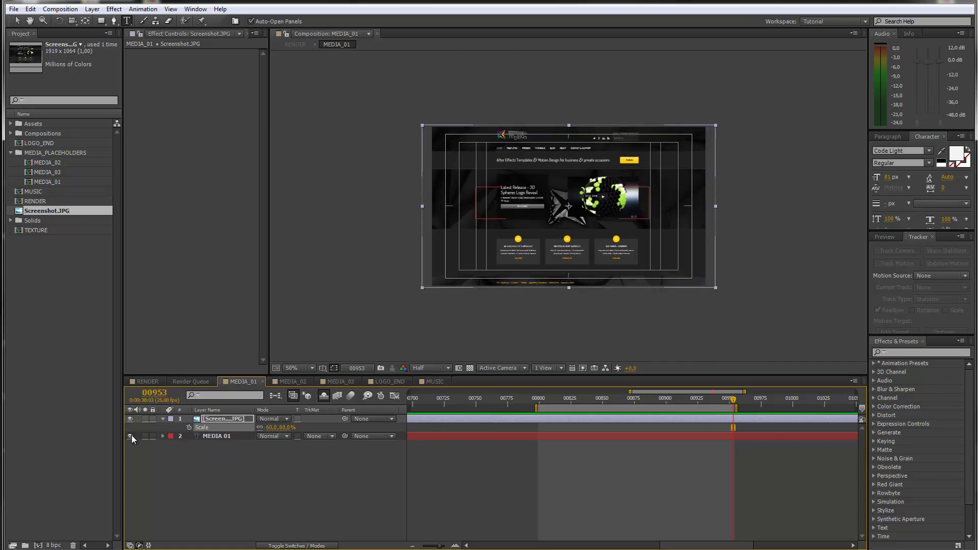
Step: Check the inserted screenshot in the RENDER composition's phone scene and preview the stretch from frame 887 to frame 1000
{"action": "left_click", "coordinate": [154, 382]}
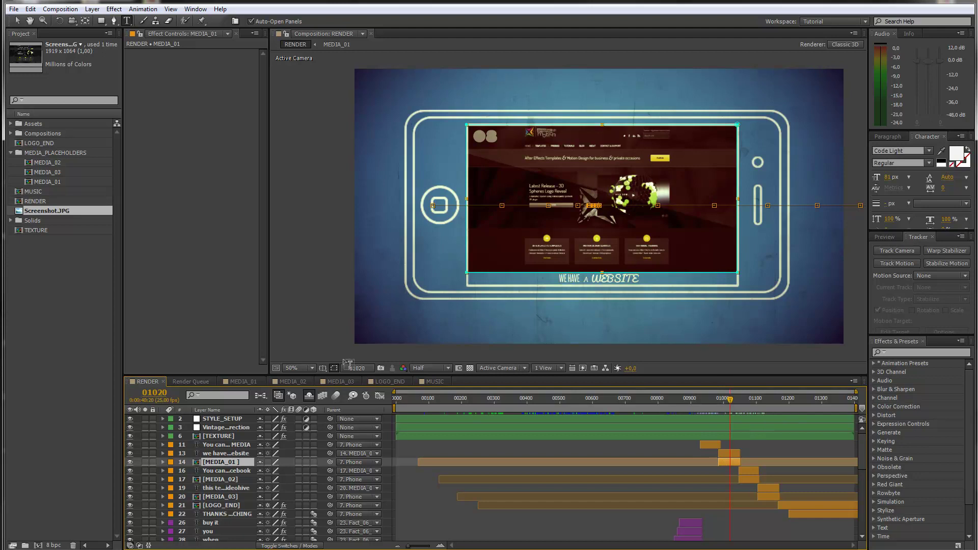
{"action": "left_click", "coordinate": [259, 381]}
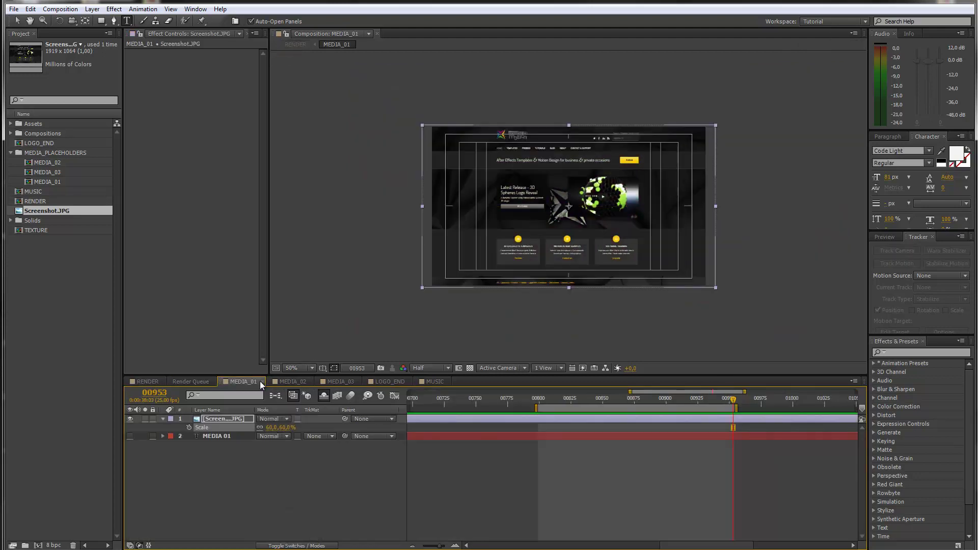
{"action": "left_click", "coordinate": [147, 381]}
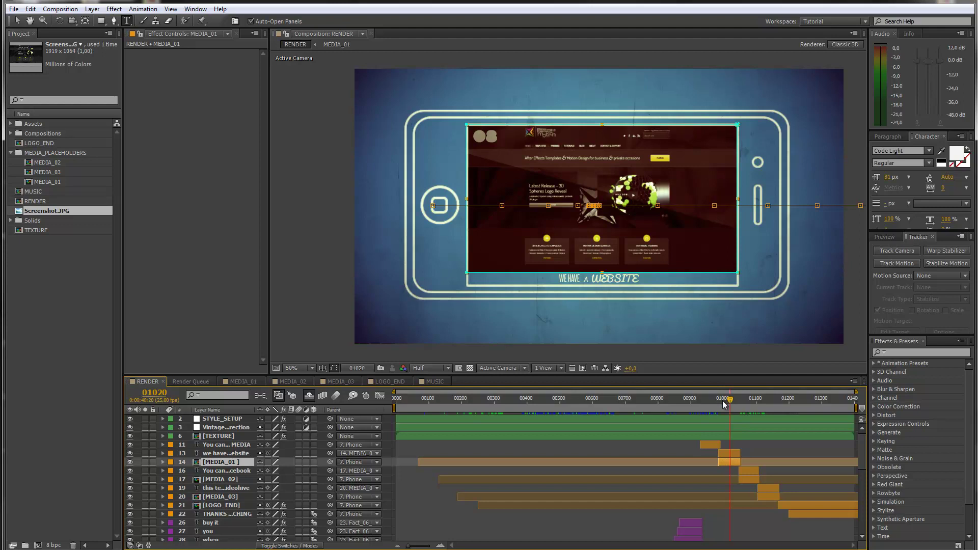
{"action": "key", "text": "ctrl+Up"}
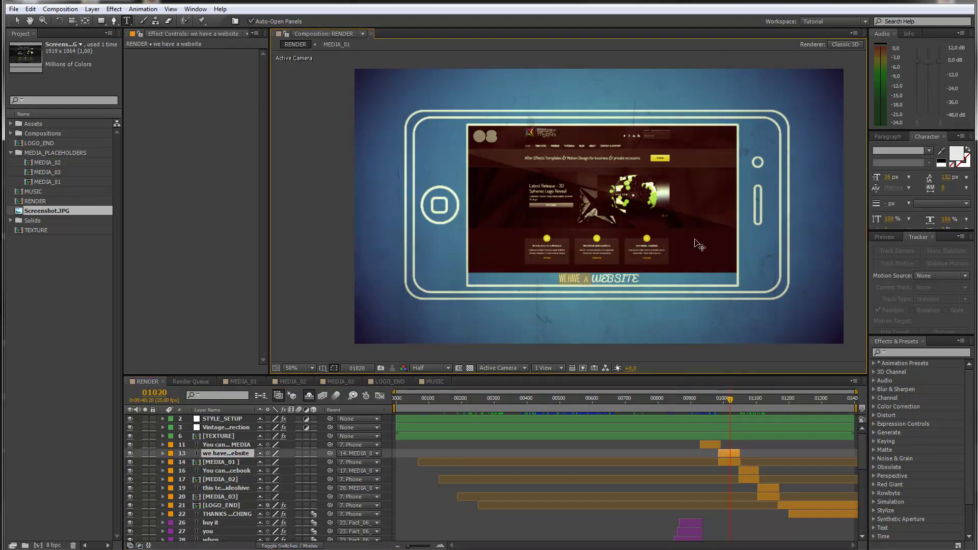
{"action": "left_click", "coordinate": [687, 399]}
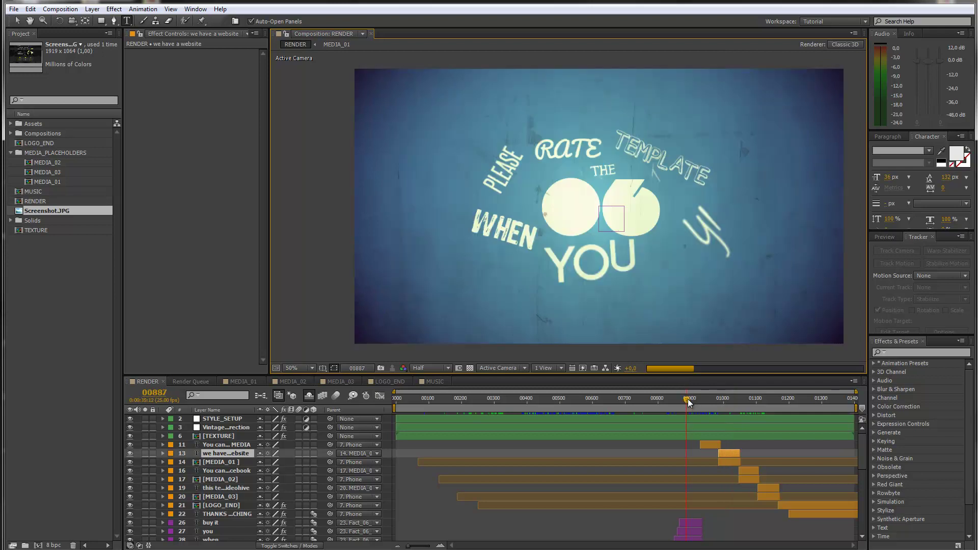
{"action": "left_click_drag", "start_coordinate": [688, 399], "coordinate": [725, 403]}
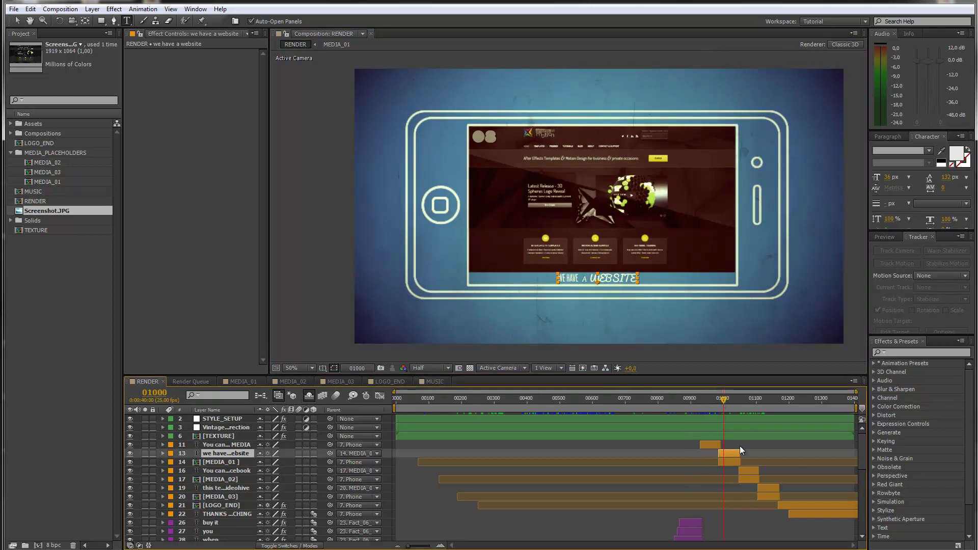
Step: Show the STYLE_SETUP layer's effect controls at a wider size, turn off Vintage_Flicker_ON/OFF, and preview up to frame 1034
{"action": "left_click", "coordinate": [222, 419]}
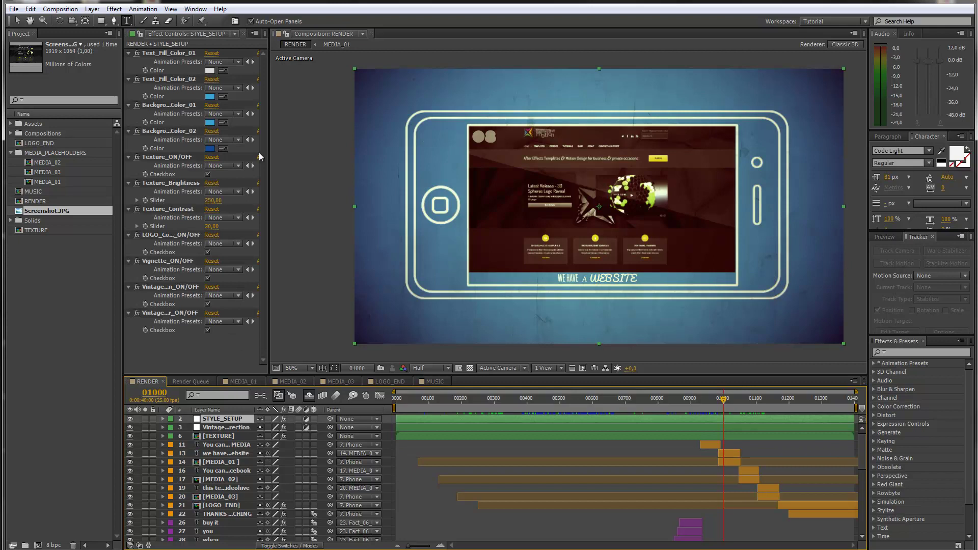
{"action": "left_click_drag", "start_coordinate": [269, 154], "coordinate": [354, 160]}
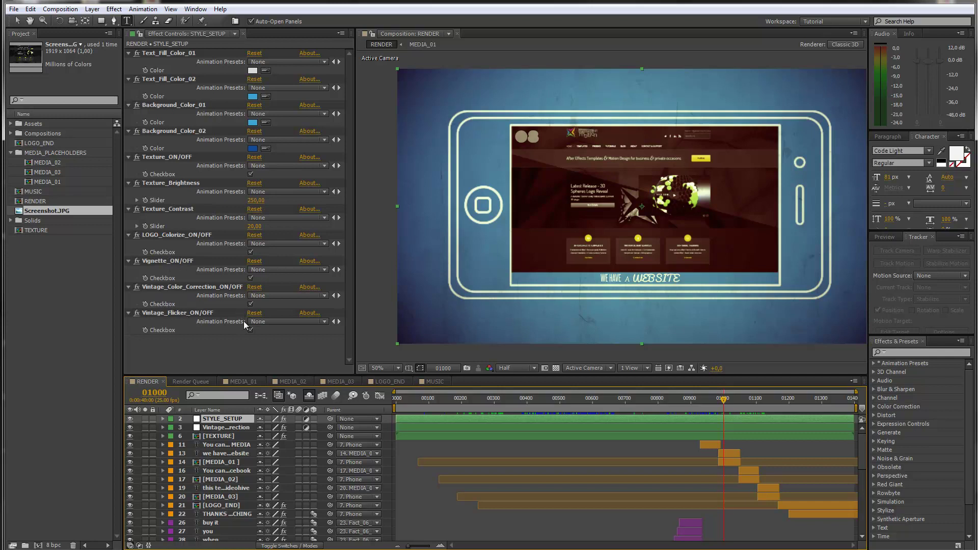
{"action": "mouse_move", "coordinate": [721, 397]}
{"action": "left_mouse_down"}
{"action": "mouse_move", "coordinate": [693, 400]}
{"action": "mouse_move", "coordinate": [732, 401]}
{"action": "mouse_move", "coordinate": [687, 402]}
{"action": "mouse_move", "coordinate": [729, 403]}
{"action": "left_mouse_up"}
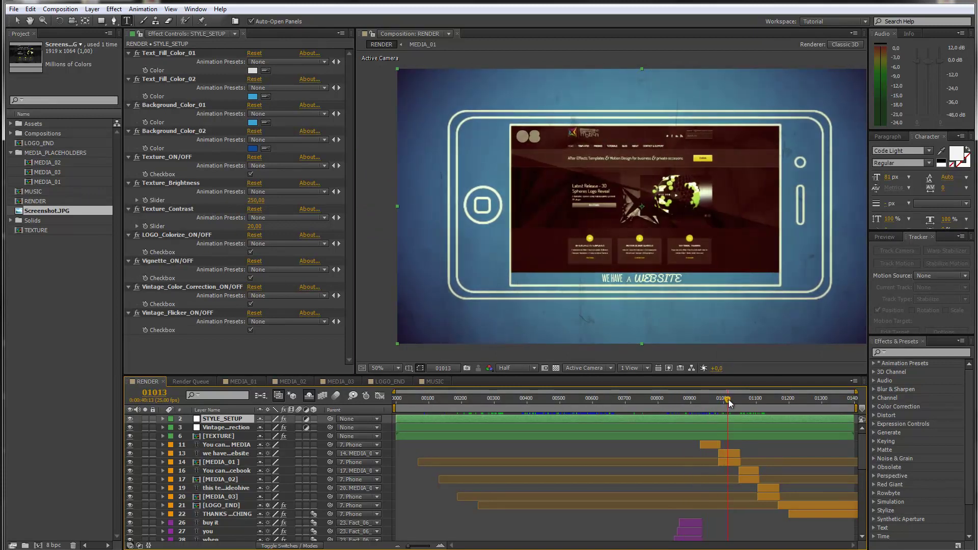
{"action": "left_click", "coordinate": [195, 314]}
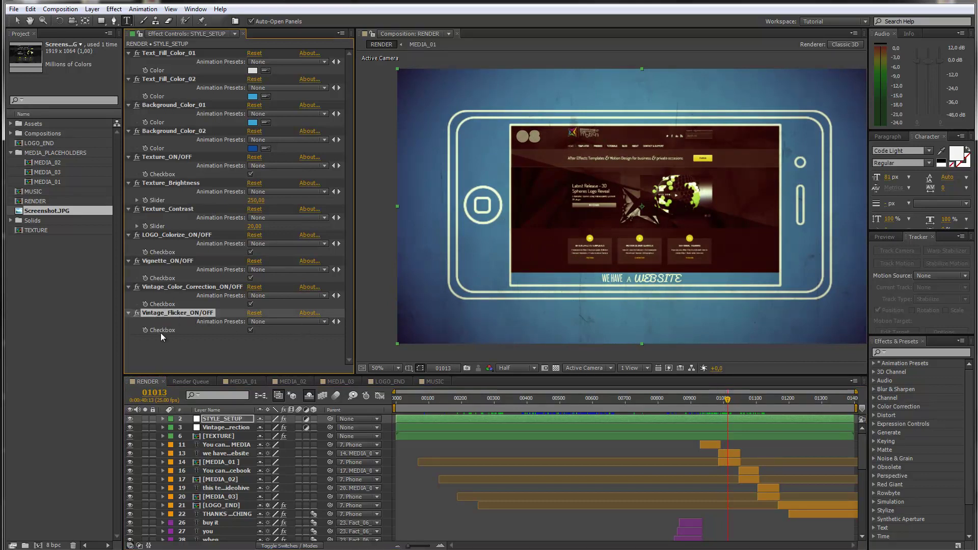
{"action": "left_click", "coordinate": [250, 330]}
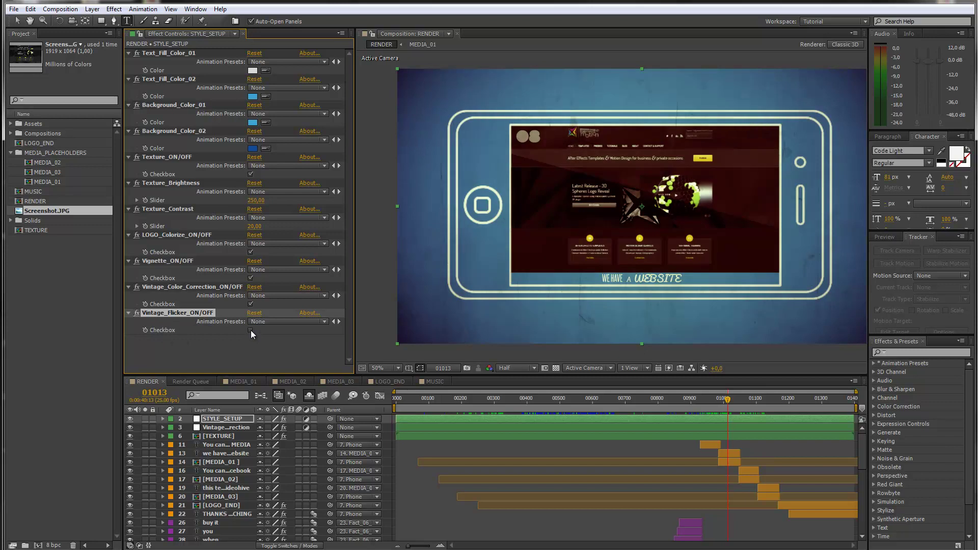
{"action": "left_click_drag", "start_coordinate": [728, 401], "coordinate": [735, 402]}
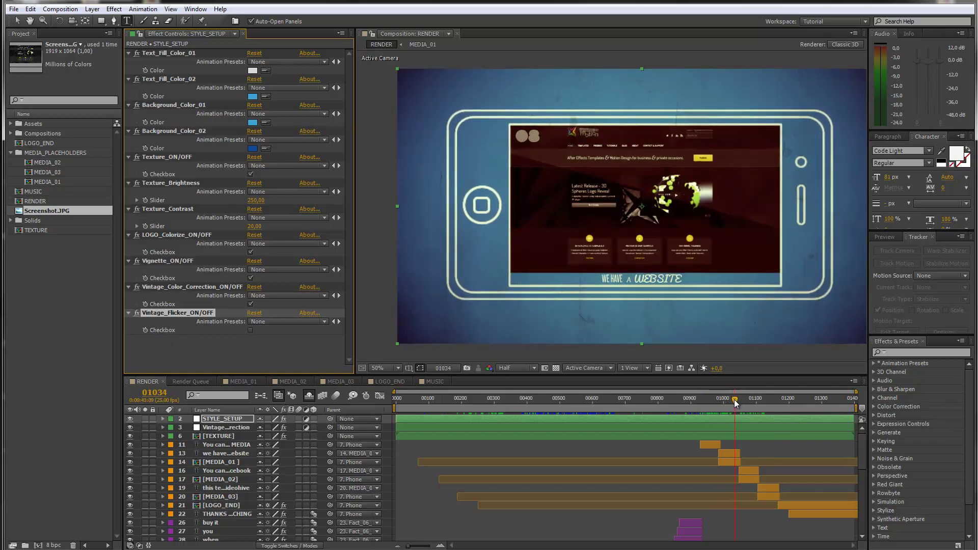
Step: Turn off Vintage_Color_Correction_ON/OFF, then compare the phone scene at frame 1014 with the vignette off and on, leaving it on
{"action": "left_click", "coordinate": [250, 305]}
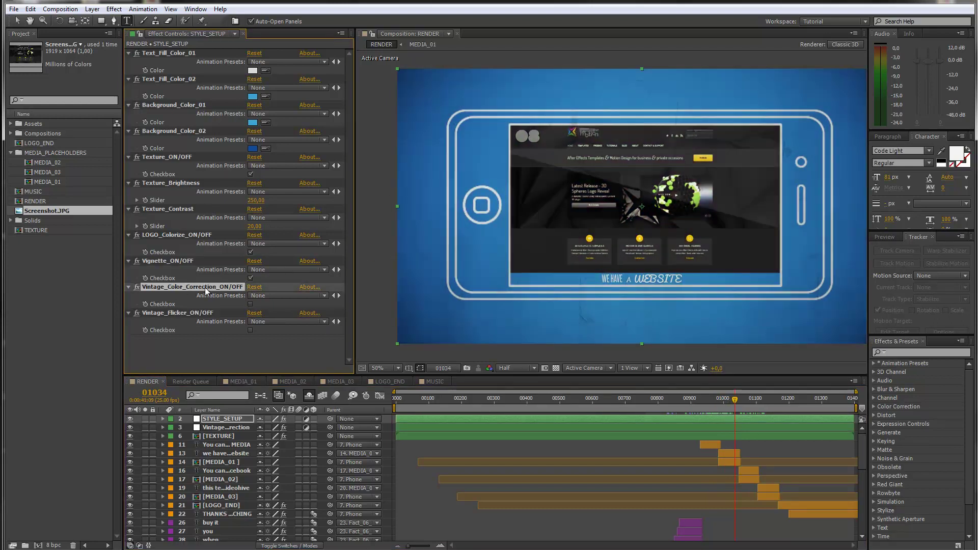
{"action": "mouse_move", "coordinate": [735, 402]}
{"action": "left_mouse_down"}
{"action": "mouse_move", "coordinate": [713, 402]}
{"action": "mouse_move", "coordinate": [727, 401]}
{"action": "left_mouse_up"}
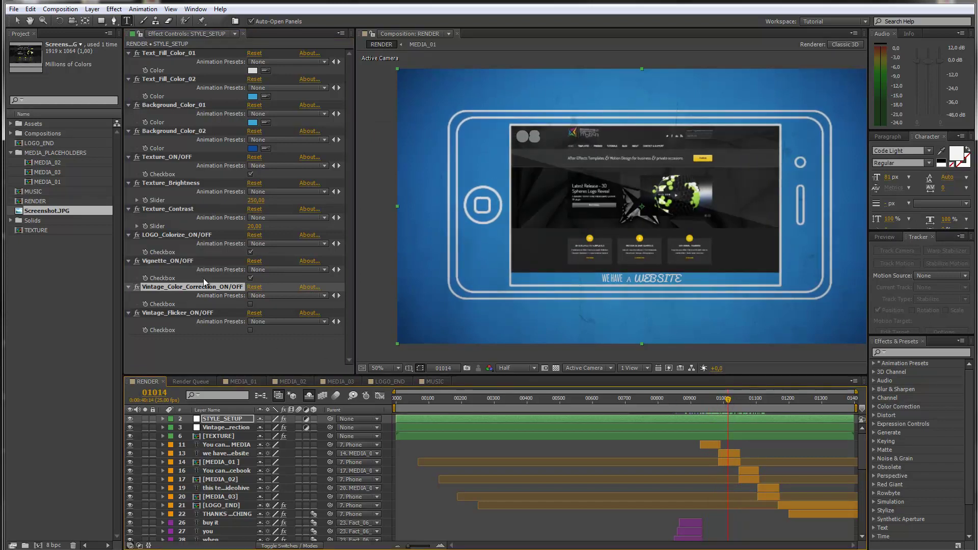
{"action": "left_click", "coordinate": [250, 278]}
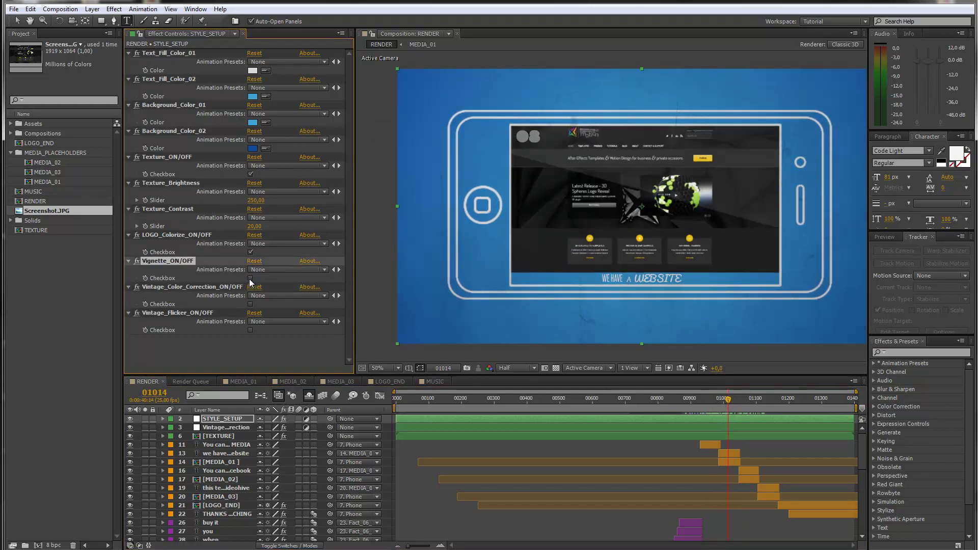
{"action": "left_click", "coordinate": [250, 278]}
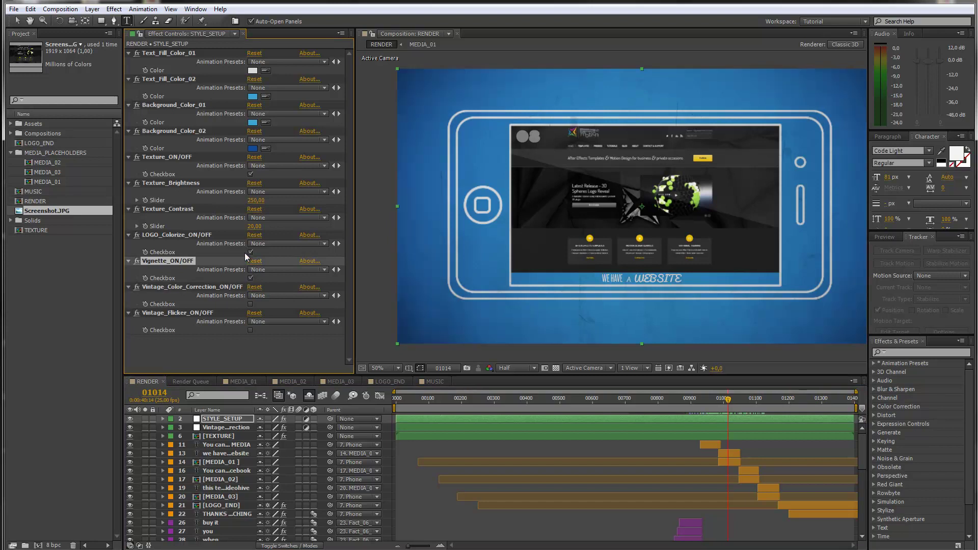
Step: Turn off Texture_ON/OFF in STYLE_SETUP and move back to the sixth fact's scene
{"action": "left_click", "coordinate": [173, 158]}
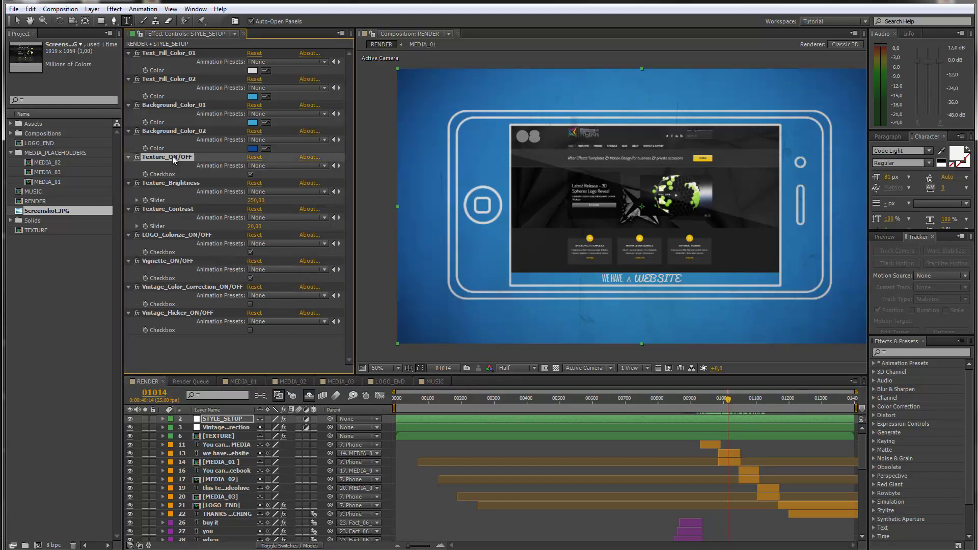
{"action": "scroll", "coordinate": [600, 253], "scroll_direction": "up", "scroll_amount": 2}
{"action": "scroll", "coordinate": [599, 252], "scroll_direction": "down", "scroll_amount": 2}
{"action": "left_click", "coordinate": [250, 175]}
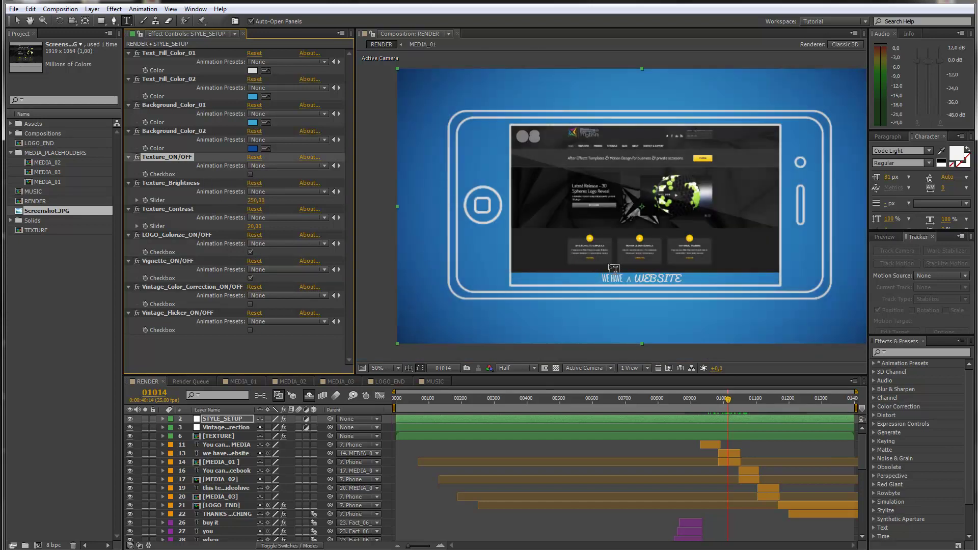
{"action": "left_click", "coordinate": [692, 398]}
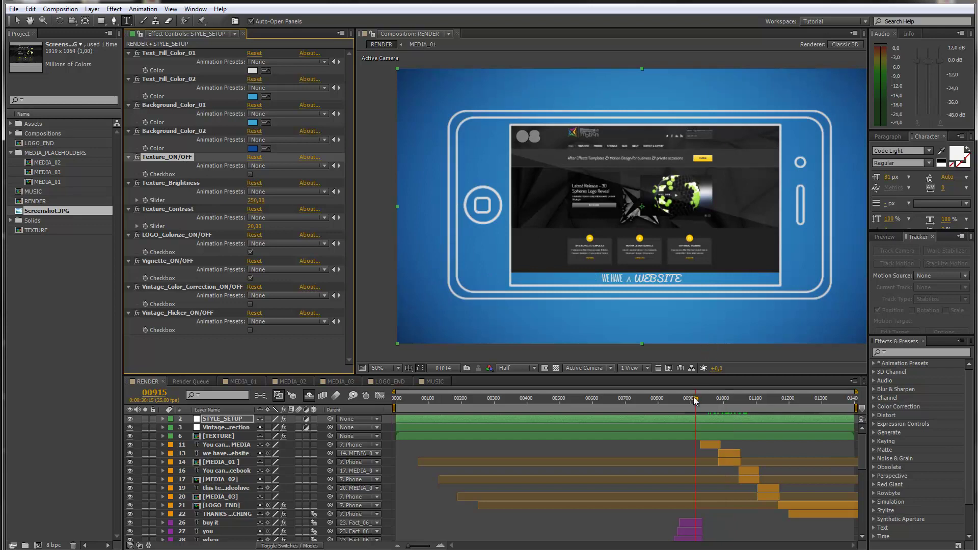
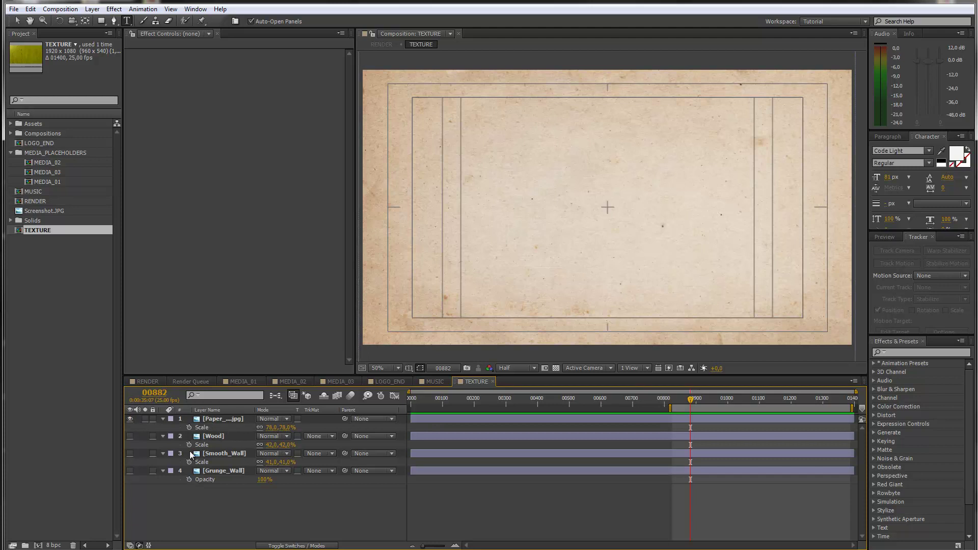
Step: In the TEXTURE composition, hide the paper layer, try Smooth_Wall, and show Grunge_Wall as the only texture
{"action": "left_click", "coordinate": [130, 419]}
{"action": "left_click", "coordinate": [129, 453]}
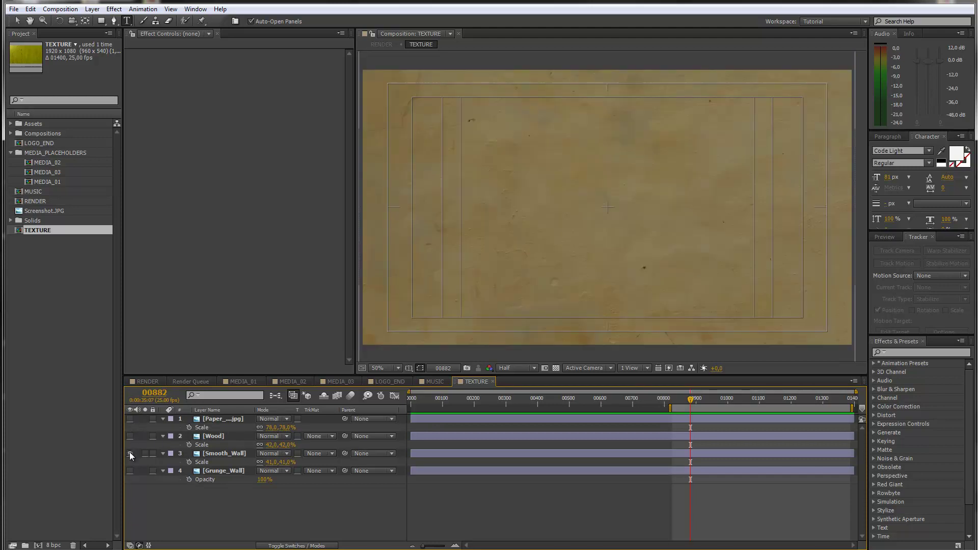
{"action": "left_click", "coordinate": [129, 453]}
{"action": "left_click", "coordinate": [130, 471]}
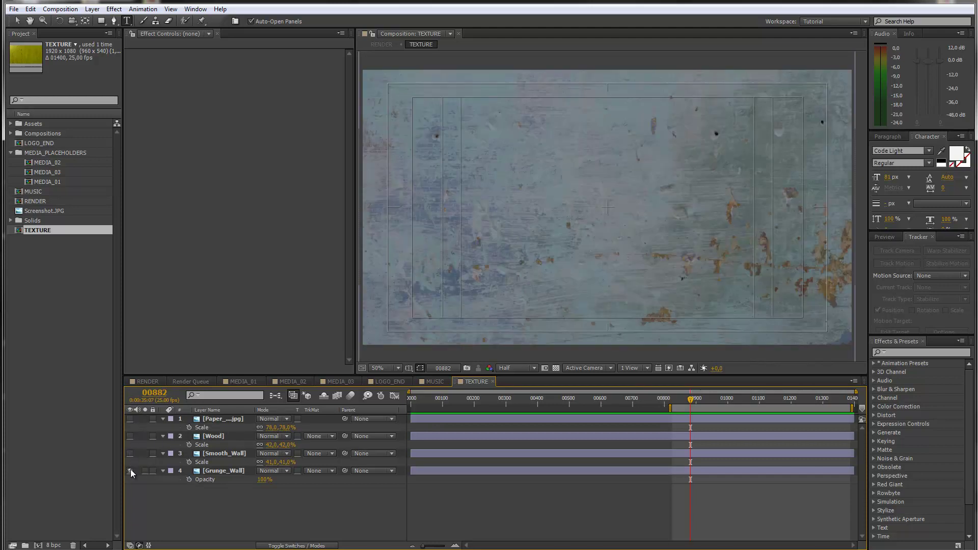
Step: Turn the texture back on in RENDER and adjust Texture_Brightness to 69 and Texture_Contrast to 6
{"action": "left_click", "coordinate": [159, 382]}
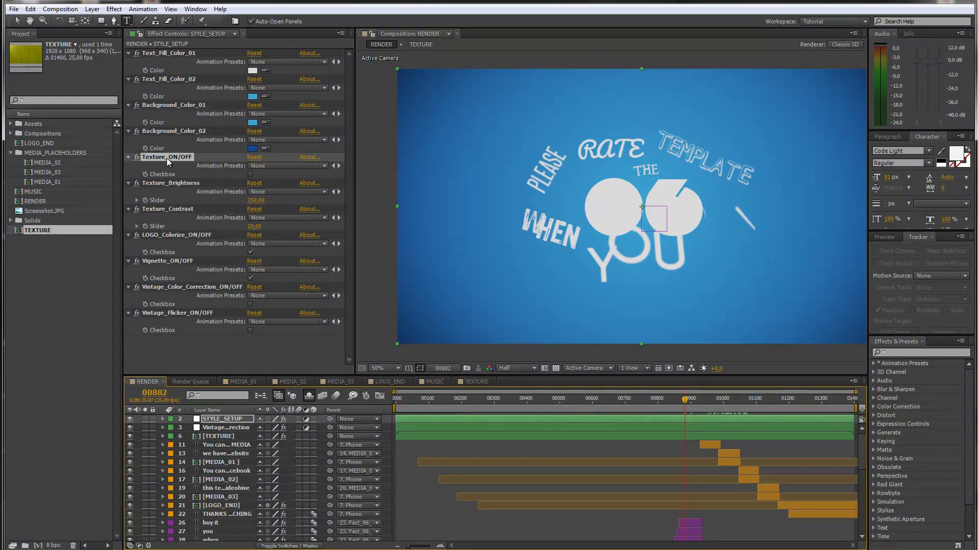
{"action": "left_click", "coordinate": [251, 174]}
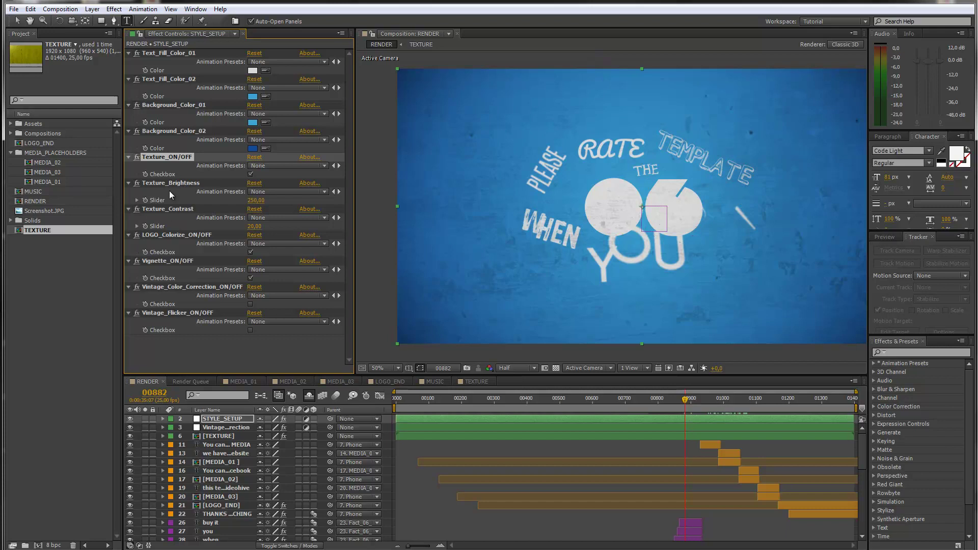
{"action": "left_click_drag", "start_coordinate": [249, 200], "coordinate": [185, 204]}
{"action": "left_click_drag", "start_coordinate": [255, 201], "coordinate": [220, 209]}
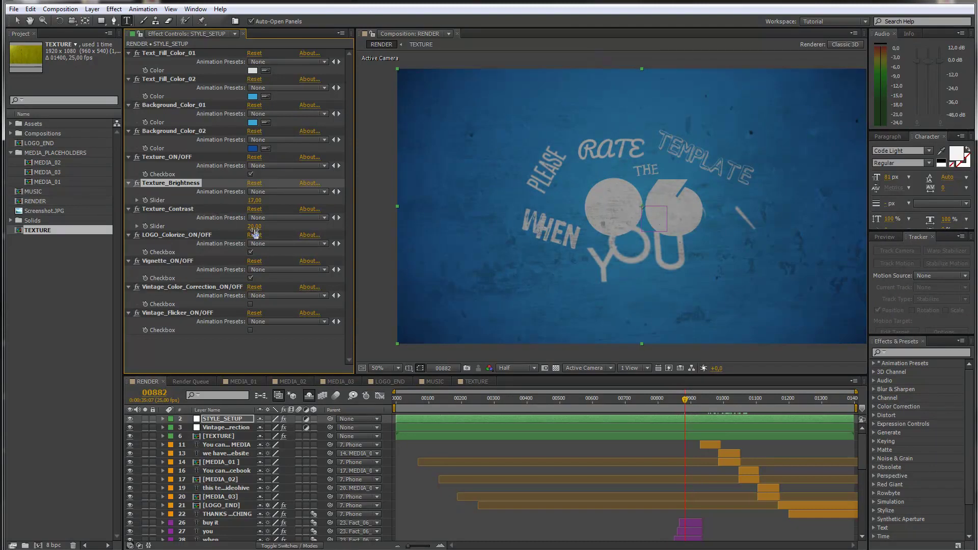
{"action": "left_click_drag", "start_coordinate": [254, 201], "coordinate": [290, 204]}
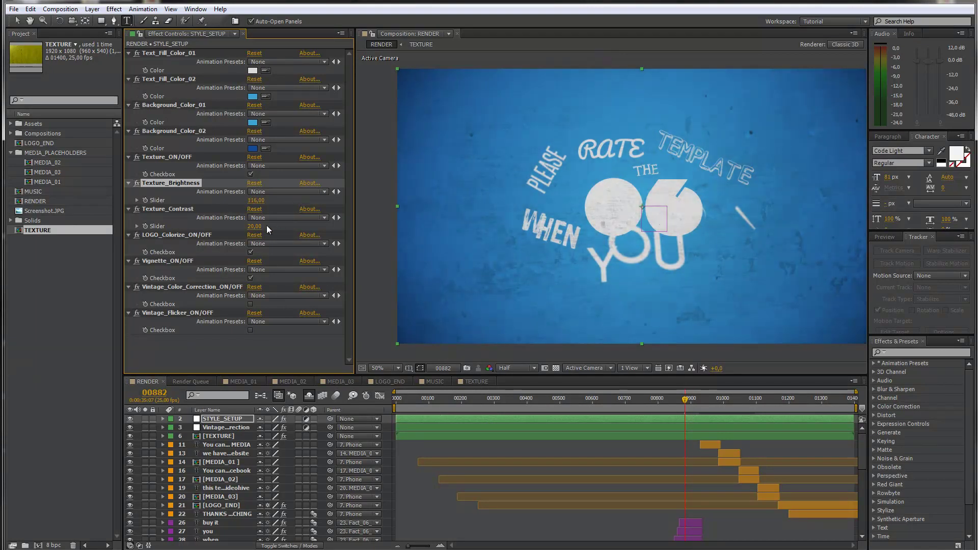
{"action": "mouse_move", "coordinate": [254, 226]}
{"action": "left_mouse_down"}
{"action": "mouse_move", "coordinate": [286, 226]}
{"action": "mouse_move", "coordinate": [267, 227]}
{"action": "left_mouse_up"}
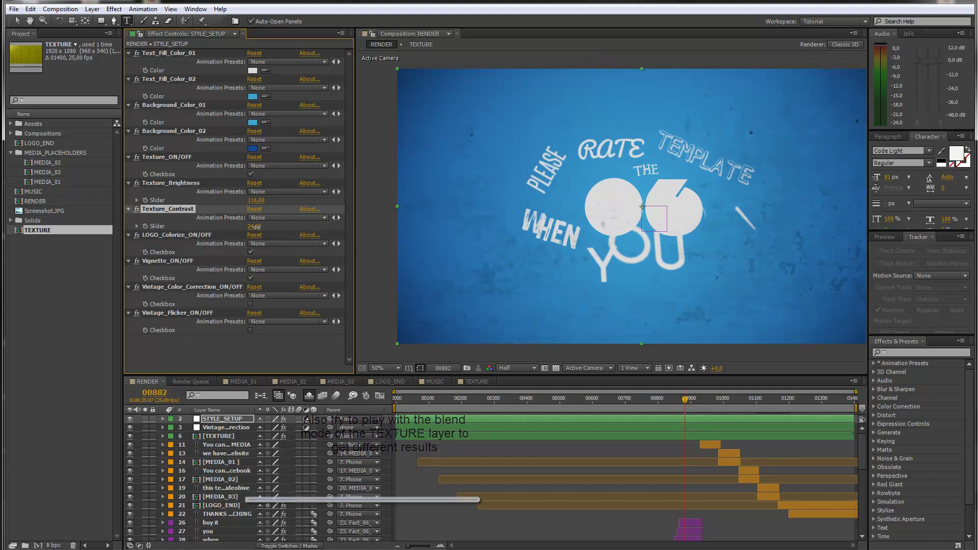
{"action": "left_click_drag", "start_coordinate": [259, 227], "coordinate": [235, 205]}
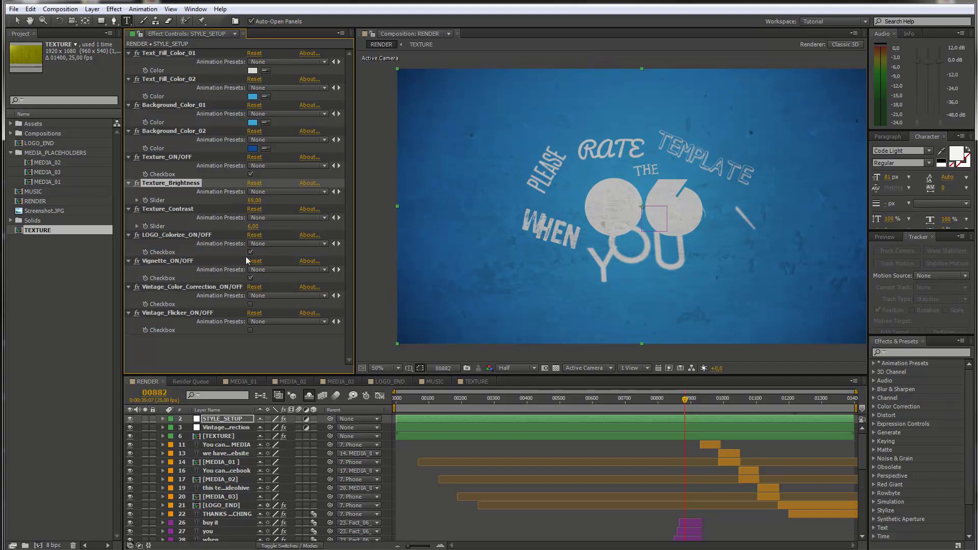
Step: Turn off Texture_ON/OFF again and select the LOGO_Colorize_ON/OFF control
{"action": "left_click", "coordinate": [250, 175]}
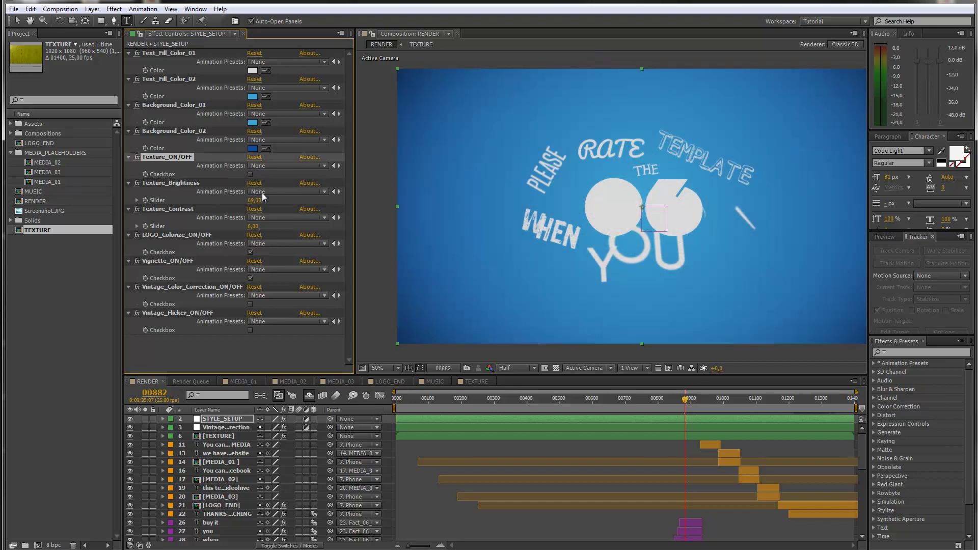
{"action": "left_click", "coordinate": [193, 235]}
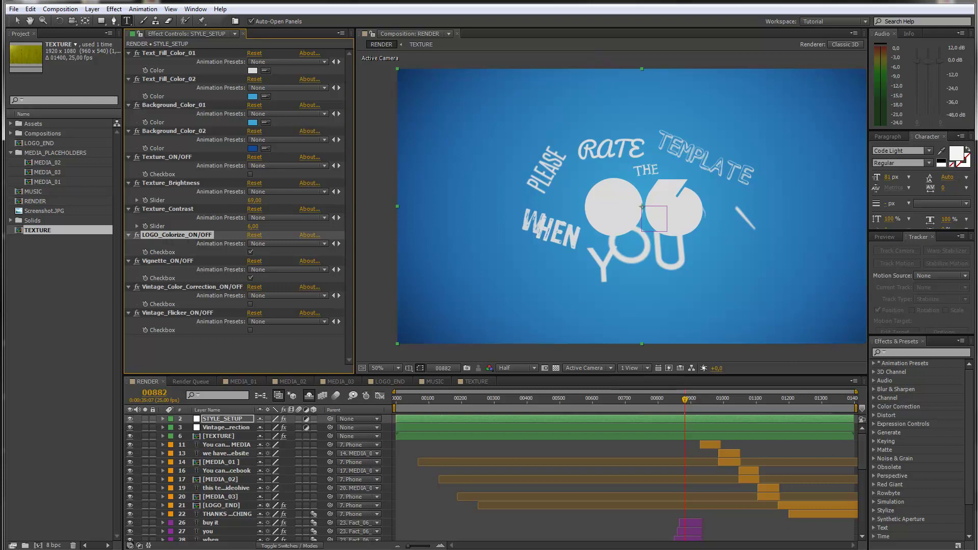
Step: Go from the closing logo scene into the LOGO_END composition and import logo_1_line_png.png as footage
{"action": "left_click", "coordinate": [812, 399]}
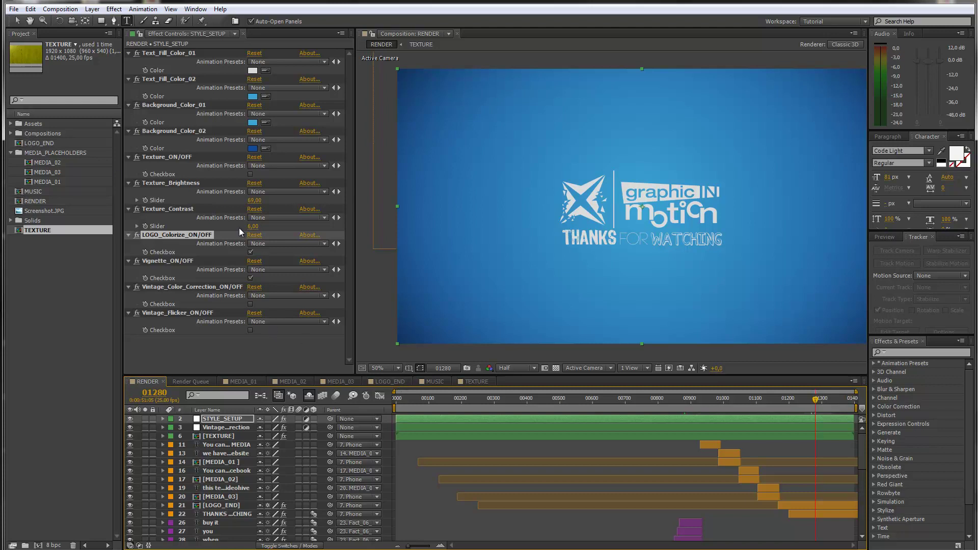
{"action": "left_click", "coordinate": [398, 380]}
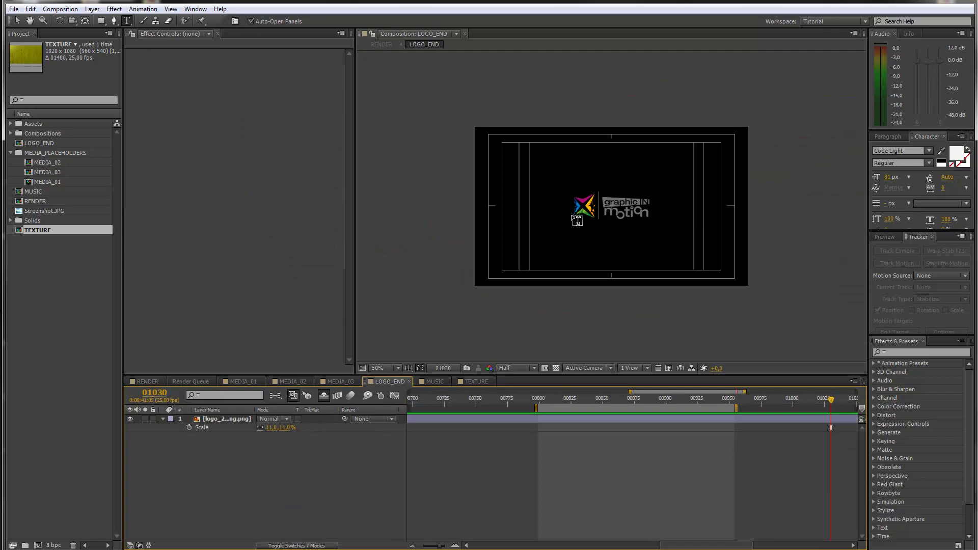
{"action": "key", "text": "period"}
{"action": "key", "text": "period"}
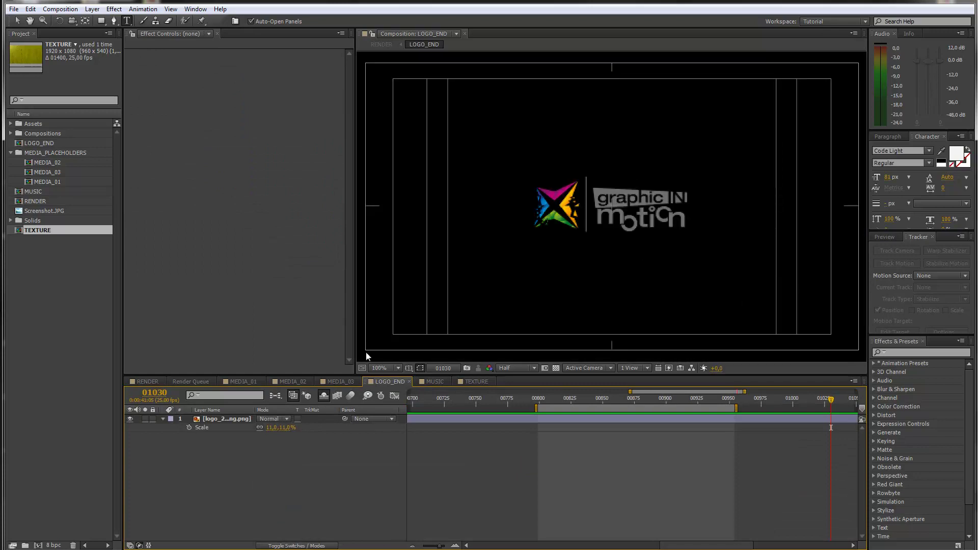
{"action": "left_click", "coordinate": [13, 8]}
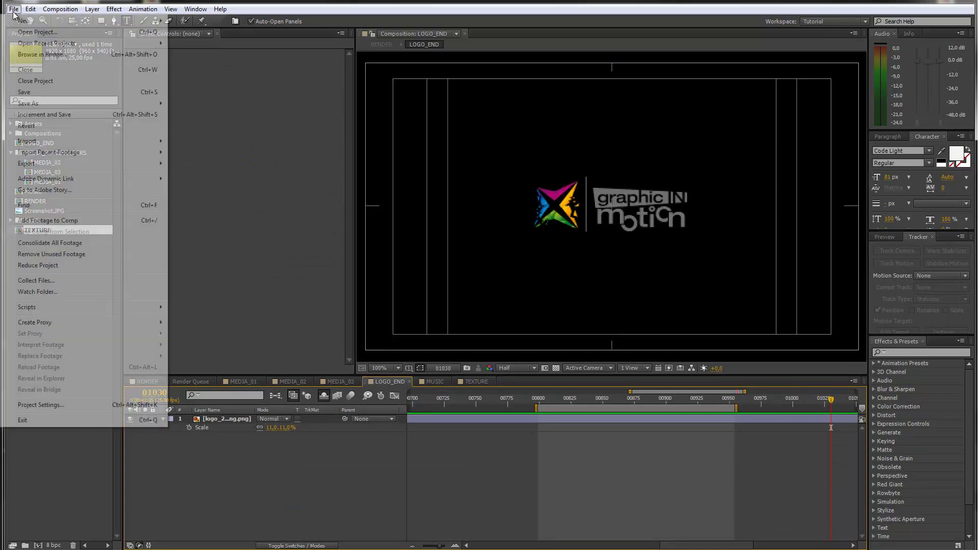
{"action": "mouse_move", "coordinate": [143, 142]}
{"action": "left_click", "coordinate": [189, 141]}
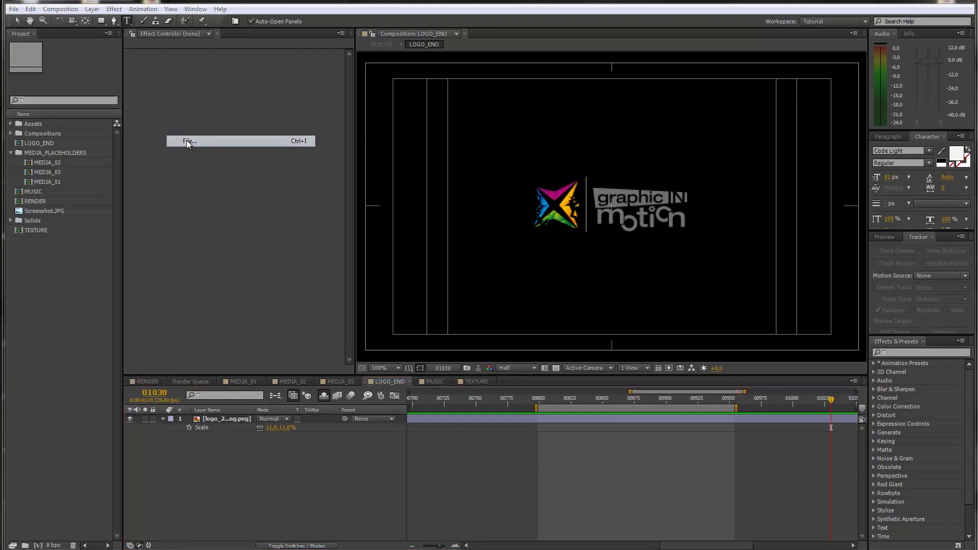
{"action": "left_click", "coordinate": [216, 39]}
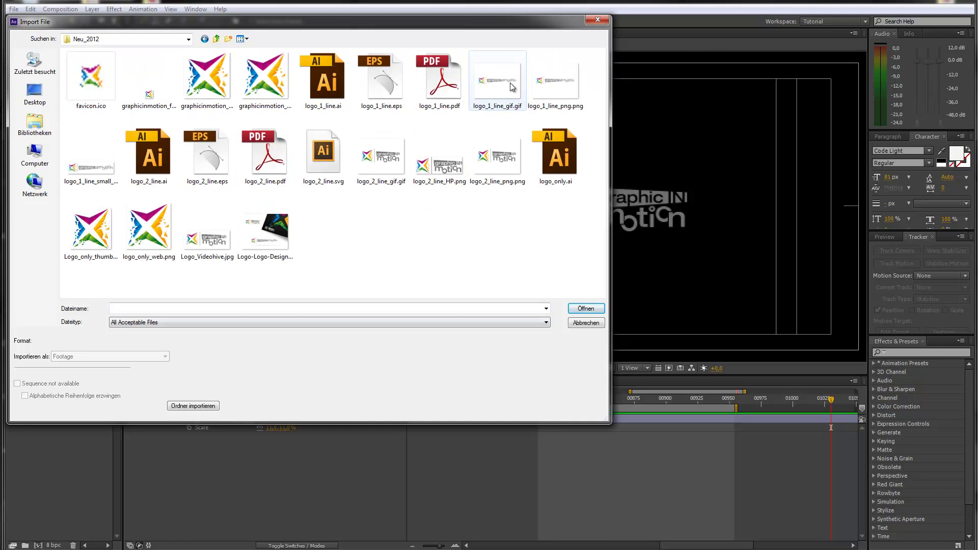
{"action": "left_click", "coordinate": [556, 82]}
{"action": "left_click", "coordinate": [592, 307]}
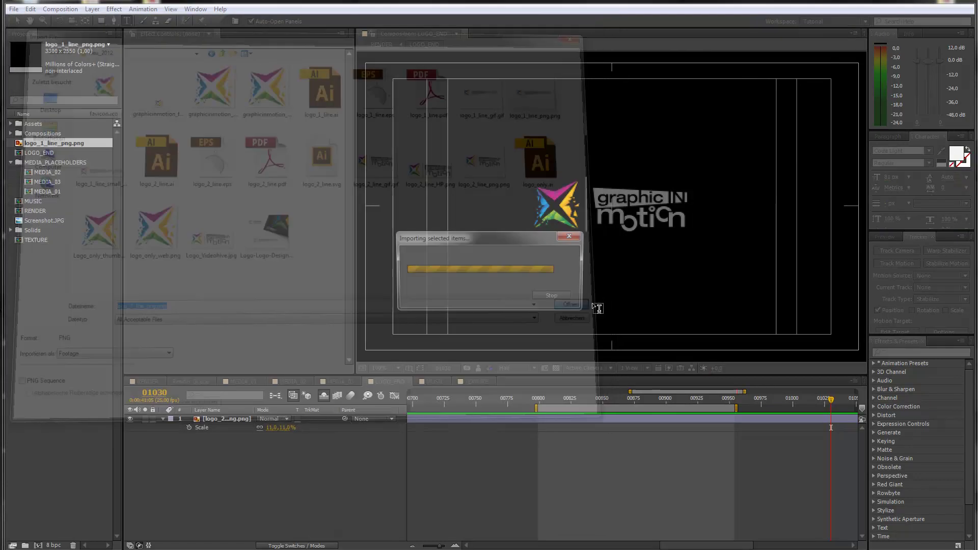
Step: Add logo_1_line_png.png to LOGO_END scaled to 16%, hide the old logo layer, and return to the RENDER composition
{"action": "left_click_drag", "start_coordinate": [42, 143], "coordinate": [254, 416]}
{"action": "left_click", "coordinate": [221, 425]}
{"action": "key", "text": "s"}
{"action": "left_click_drag", "start_coordinate": [293, 428], "coordinate": [250, 429]}
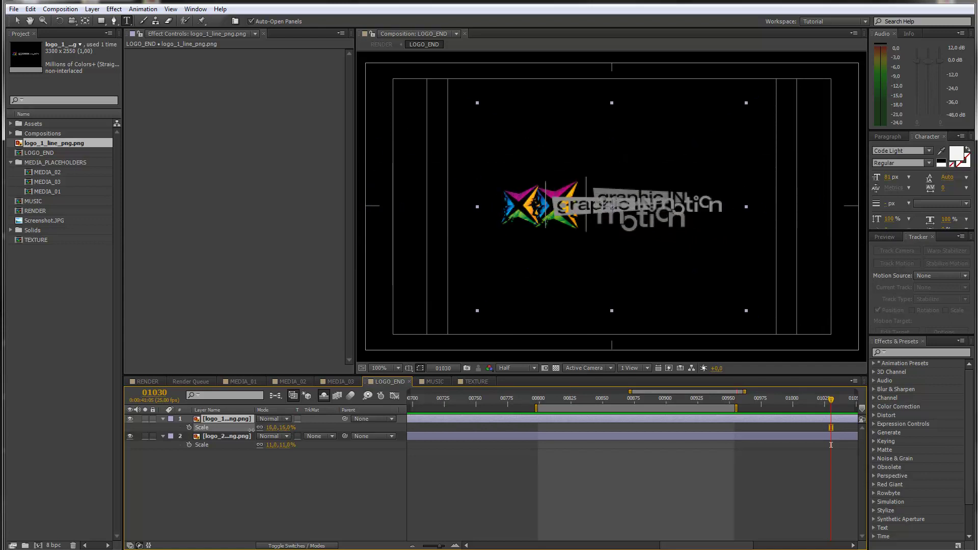
{"action": "left_click", "coordinate": [130, 436]}
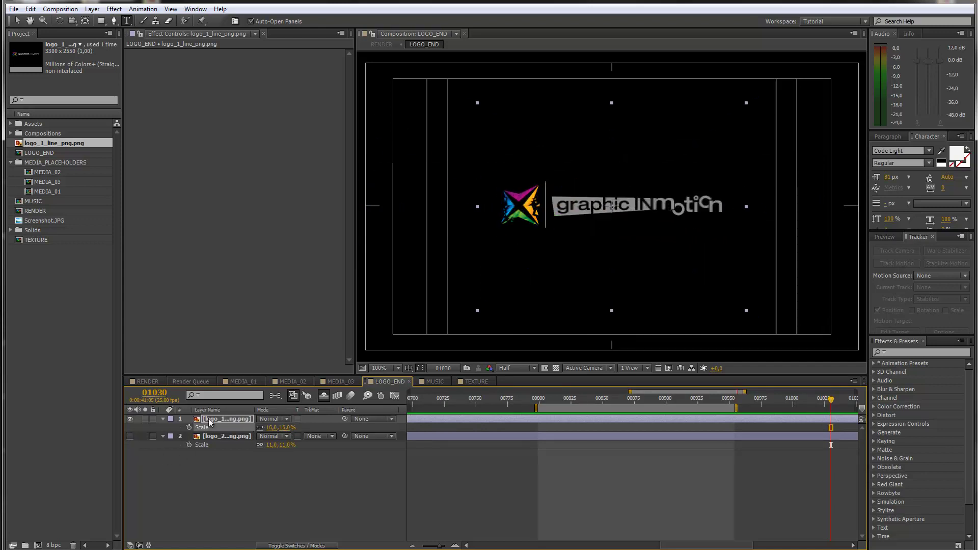
{"action": "left_click", "coordinate": [156, 381]}
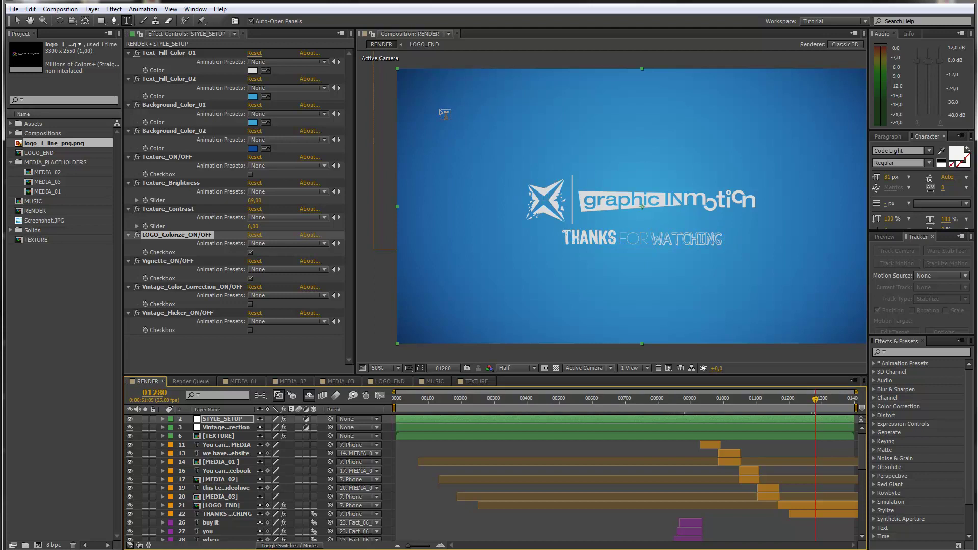
Step: Switch LOGO_Colorize_ON/OFF off and back on to compare the logo's original and colorized look
{"action": "left_click", "coordinate": [16, 22]}
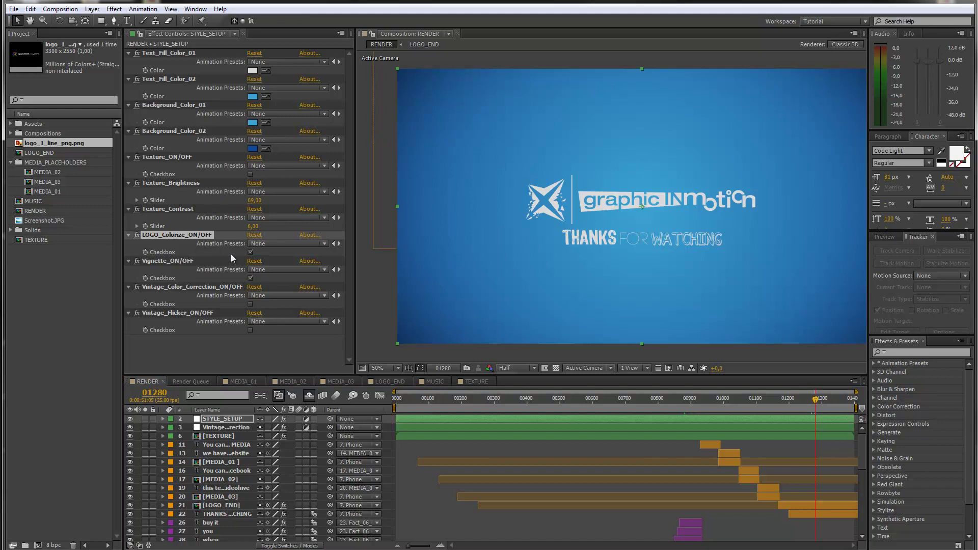
{"action": "left_click", "coordinate": [250, 252]}
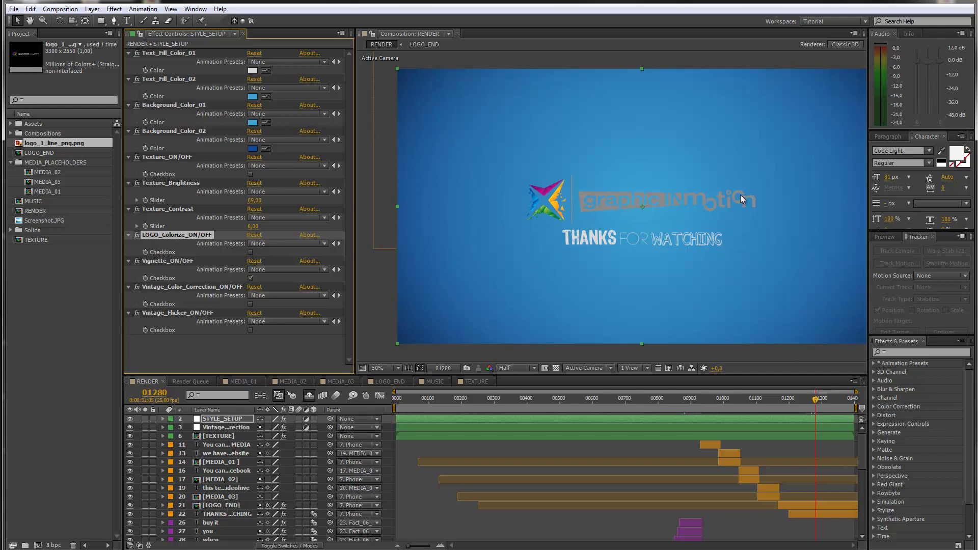
{"action": "left_click", "coordinate": [251, 252]}
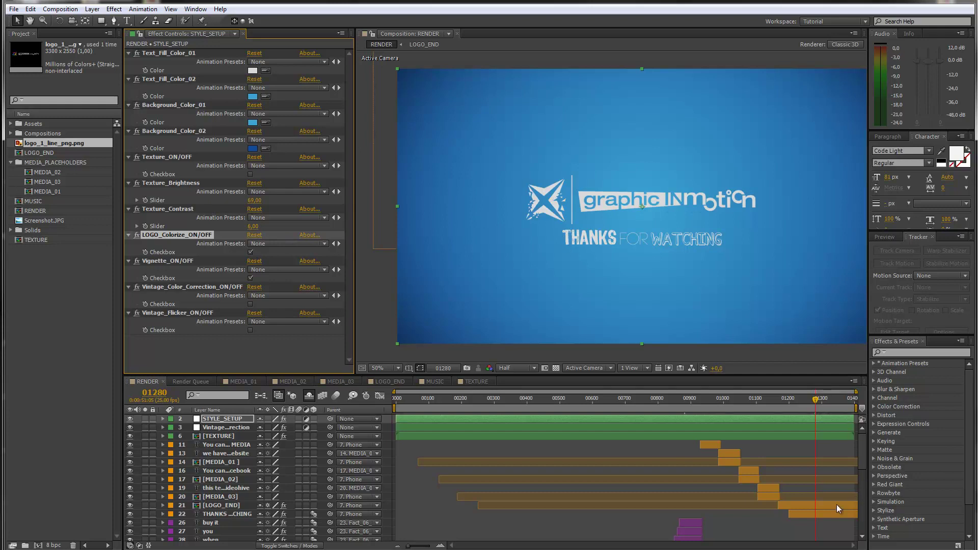
Step: Select the THANKS FOR WATCHING text layer and activate the Type tool
{"action": "left_click", "coordinate": [800, 515]}
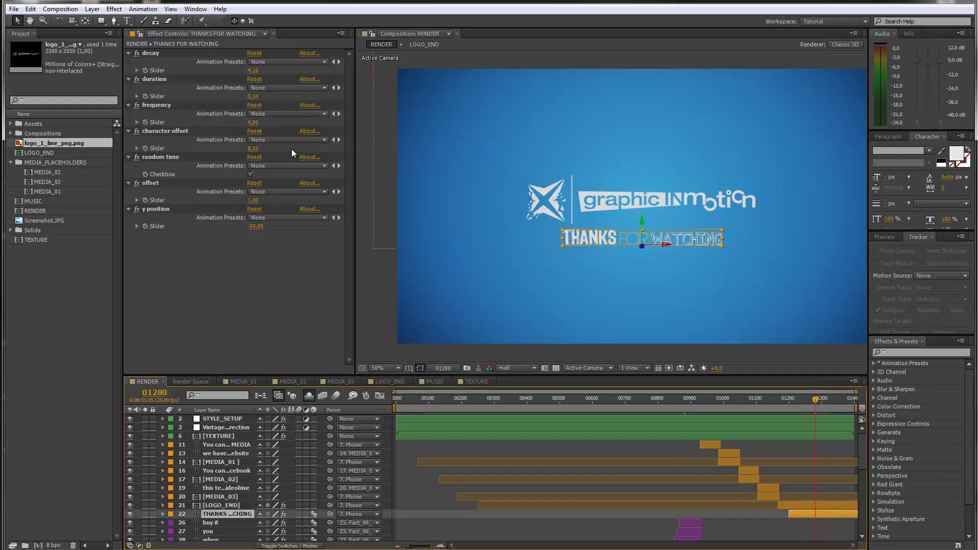
{"action": "left_click", "coordinate": [126, 20]}
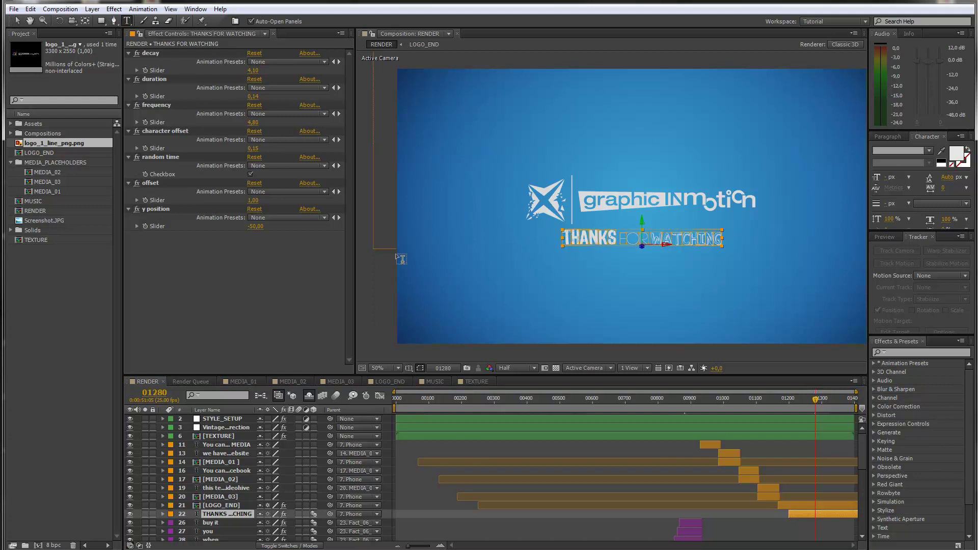
Step: At the website phone scene, set Text_Fill_Color_01 in STYLE_SETUP to the yellow sampled from the website's button
{"action": "left_click_drag", "start_coordinate": [799, 399], "coordinate": [725, 408]}
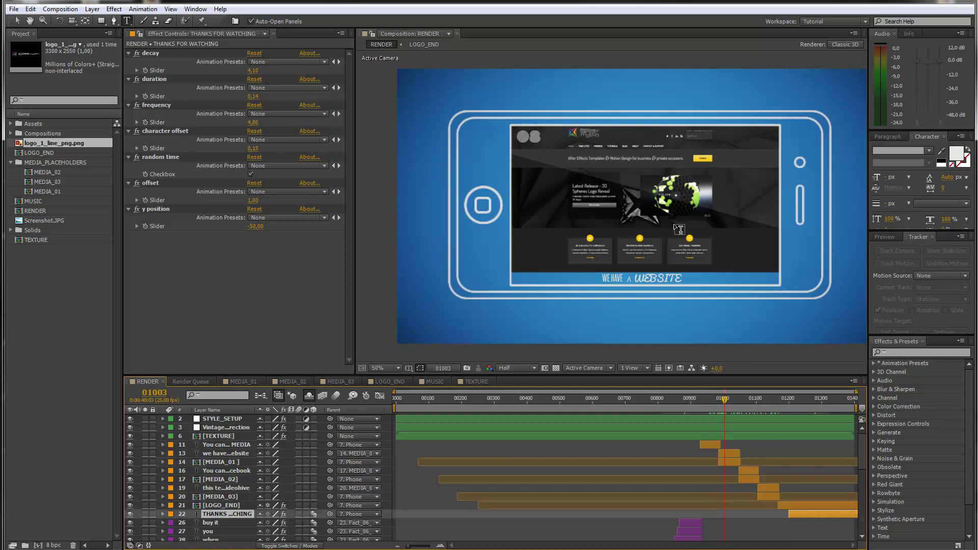
{"action": "left_click", "coordinate": [227, 418]}
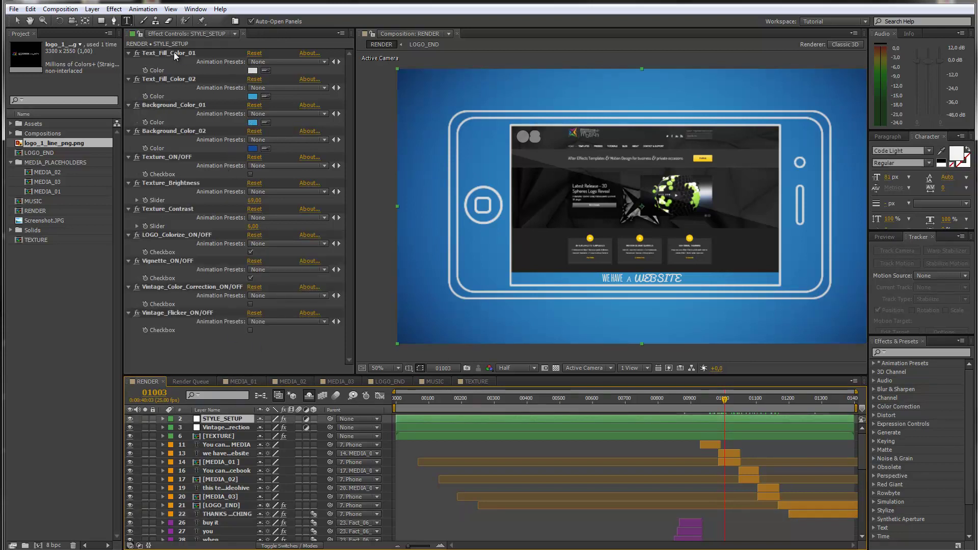
{"action": "left_click", "coordinate": [266, 71]}
{"action": "left_click", "coordinate": [710, 159]}
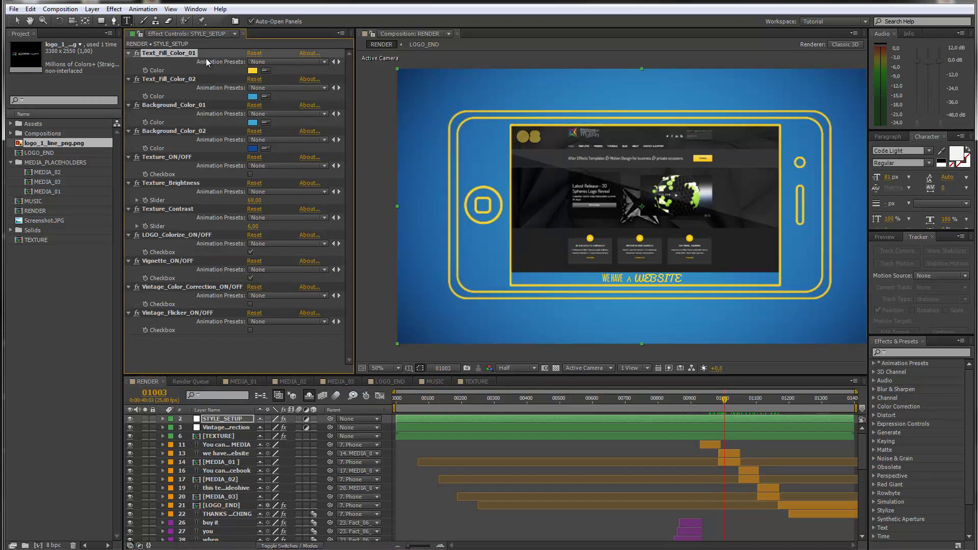
Step: Set Text_Fill_Color_02 and Background_Color_01 to dark grey and Background_Color_02 to black, sampling the colors from the website image
{"action": "left_click", "coordinate": [266, 96]}
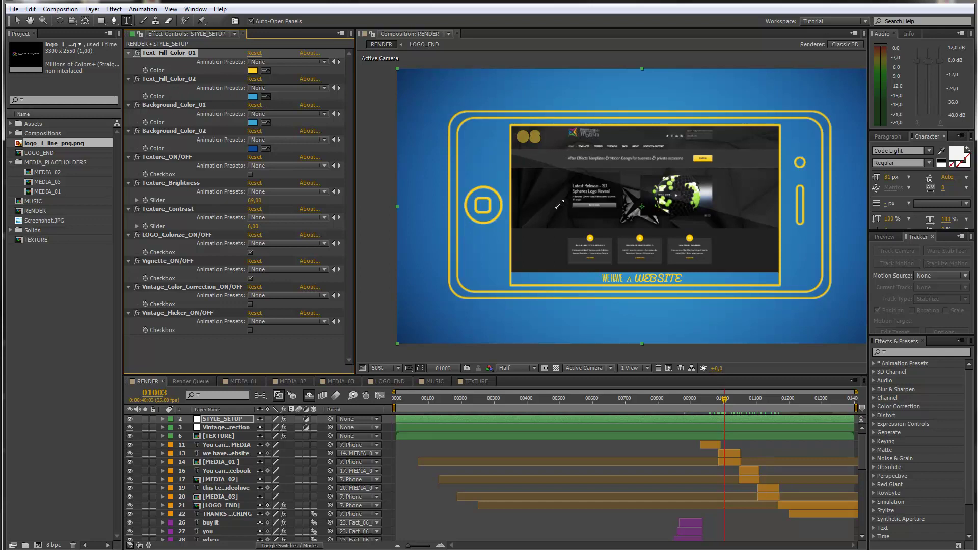
{"action": "left_click", "coordinate": [605, 259]}
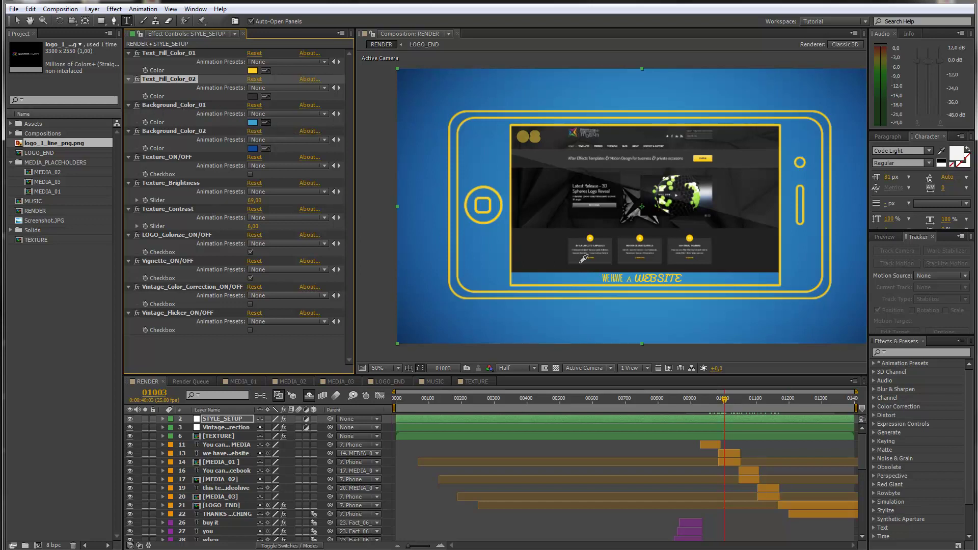
{"action": "left_click", "coordinate": [607, 258]}
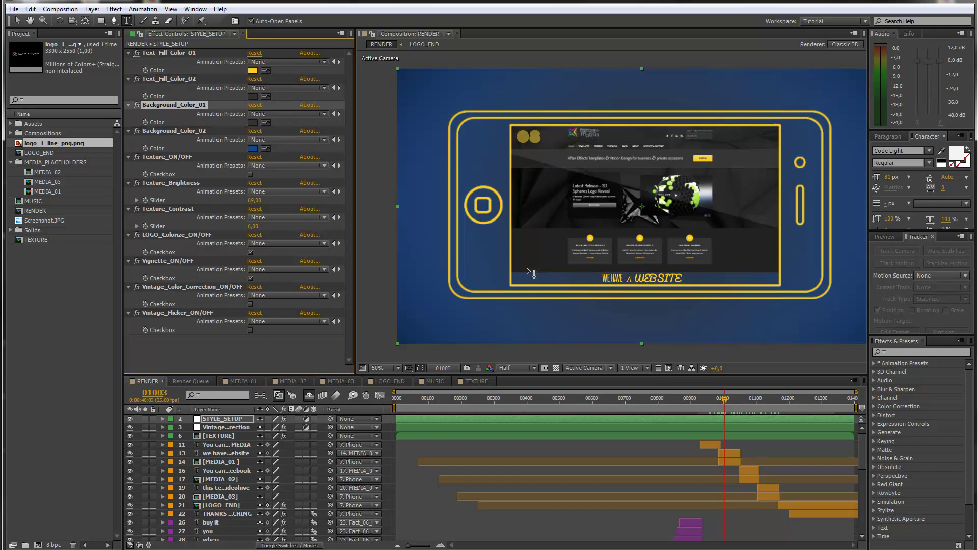
{"action": "left_click", "coordinate": [519, 176]}
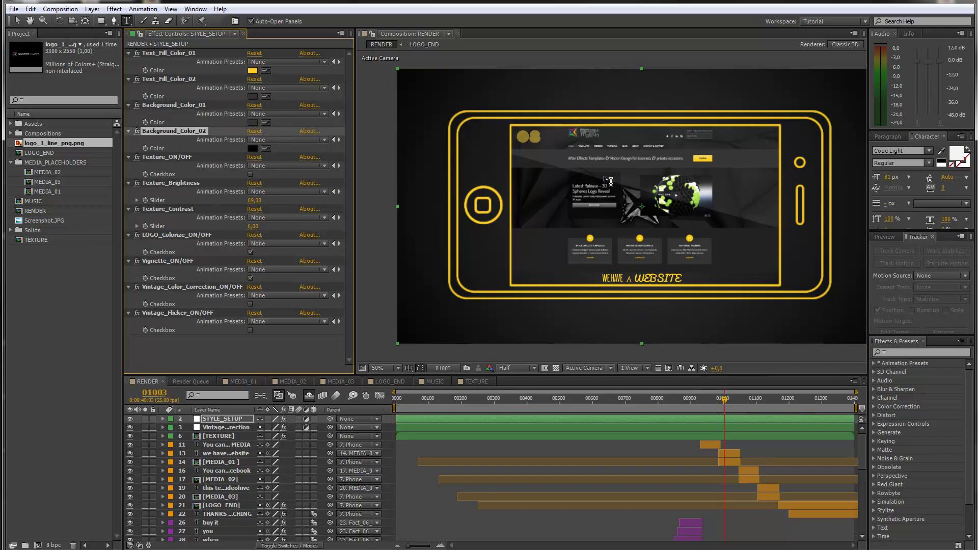
Step: Move to the fifth fact's badge scene and switch Texture_ON/OFF on and back off to preview the texture
{"action": "left_click_drag", "start_coordinate": [725, 402], "coordinate": [661, 406]}
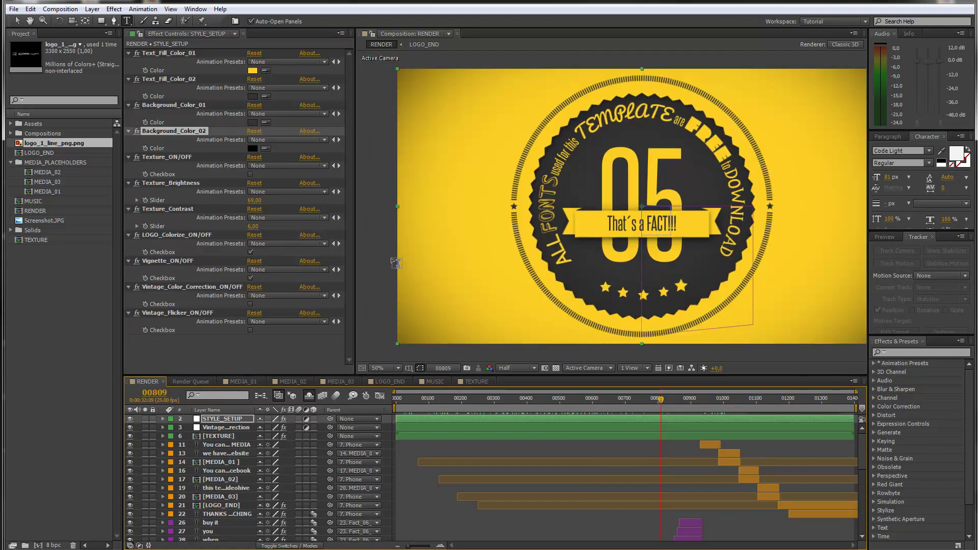
{"action": "left_click", "coordinate": [251, 174]}
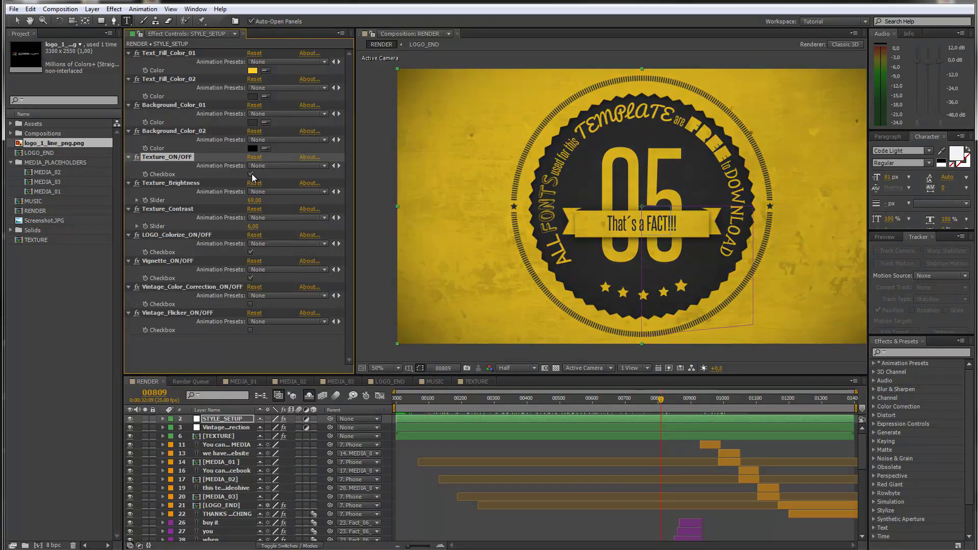
{"action": "left_click", "coordinate": [251, 175]}
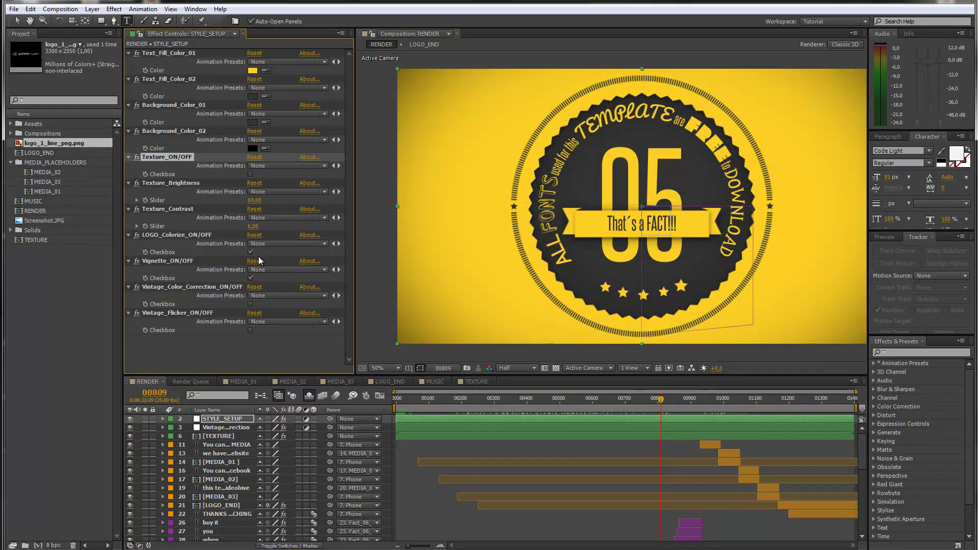
Step: Turn on Vintage_Color_Correction_ON/OFF and Vintage_Flicker_ON/OFF, viewing the fifth fact's badge before its ribbon appears
{"action": "left_click", "coordinate": [251, 305]}
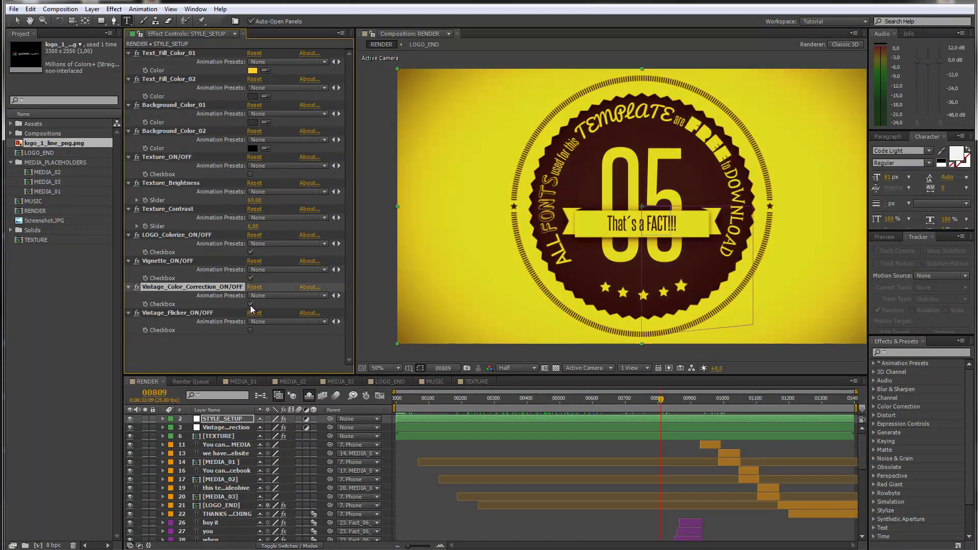
{"action": "mouse_move", "coordinate": [662, 403]}
{"action": "left_mouse_down"}
{"action": "mouse_move", "coordinate": [687, 402]}
{"action": "mouse_move", "coordinate": [643, 403]}
{"action": "left_mouse_up"}
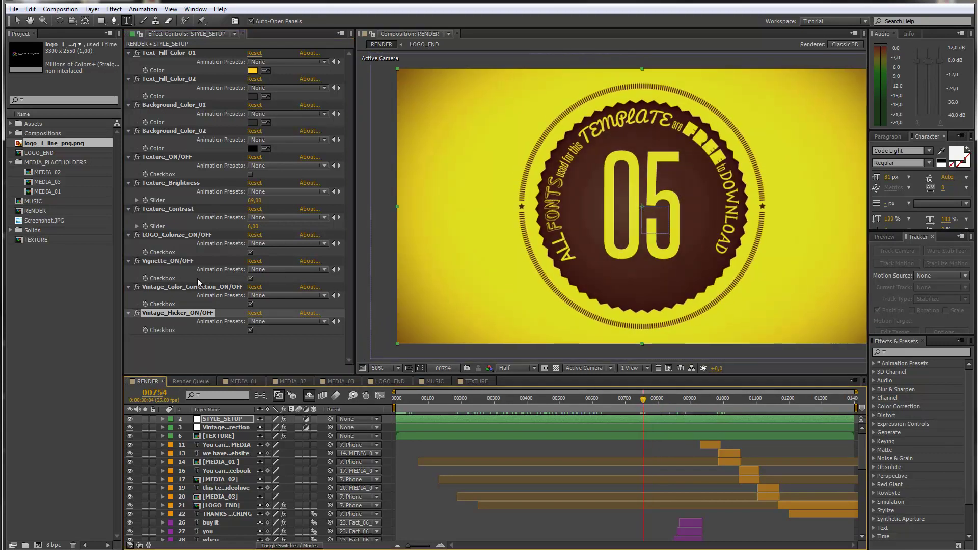
{"action": "left_click", "coordinate": [172, 287]}
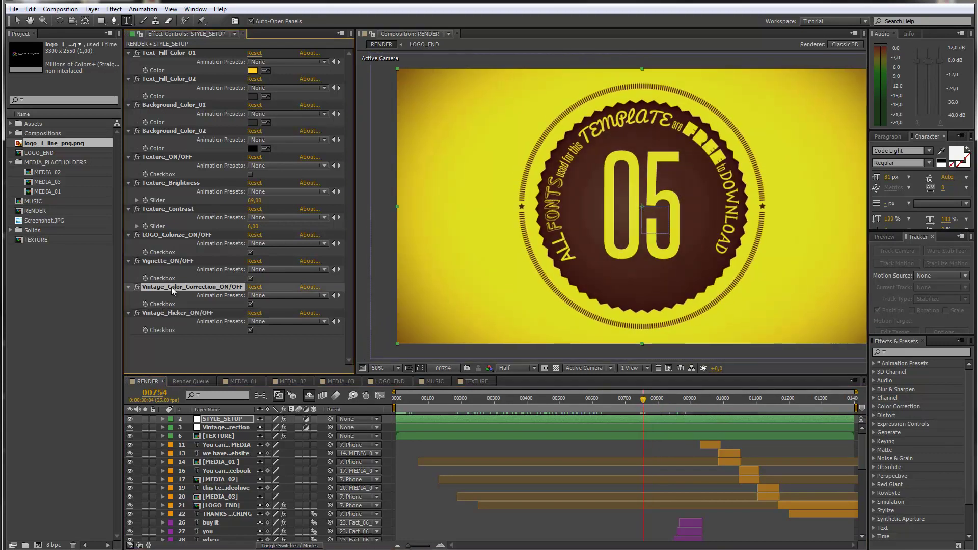
Step: On the Vintage_Color_Correction layer, try out the shadow color balance and saturation, leaving Shadow Green Balance at 39
{"action": "left_click", "coordinate": [225, 428]}
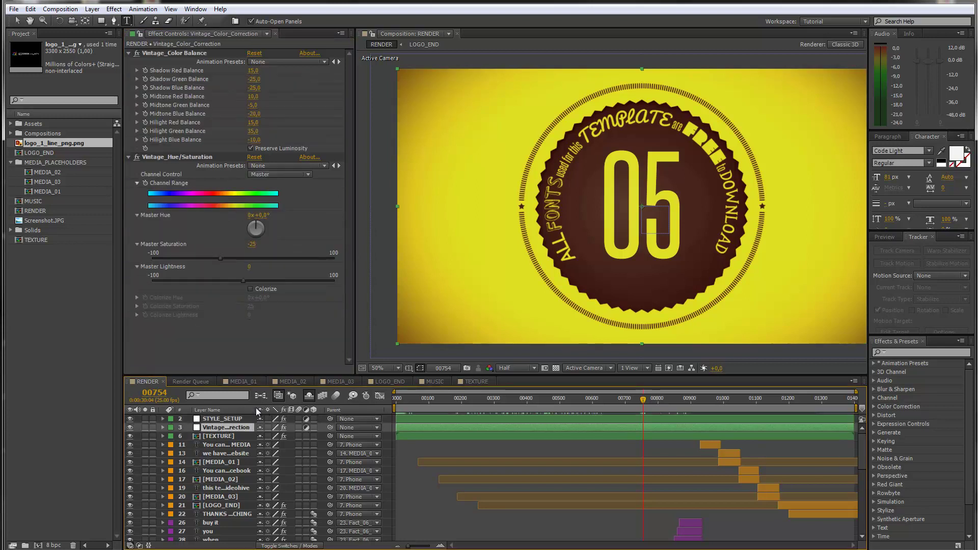
{"action": "left_click_drag", "start_coordinate": [253, 410], "coordinate": [279, 410]}
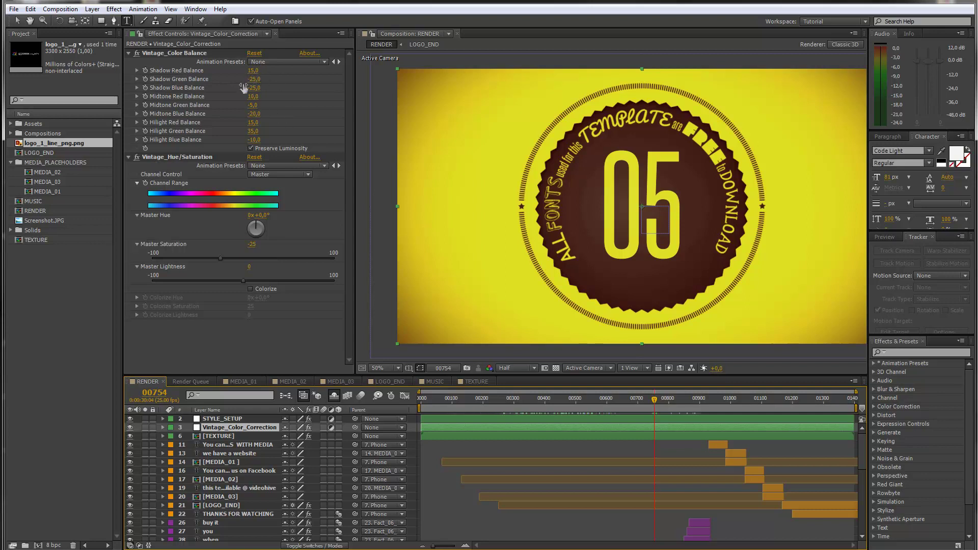
{"action": "mouse_move", "coordinate": [257, 84]}
{"action": "left_mouse_down"}
{"action": "mouse_move", "coordinate": [287, 80]}
{"action": "mouse_move", "coordinate": [250, 70]}
{"action": "left_mouse_up"}
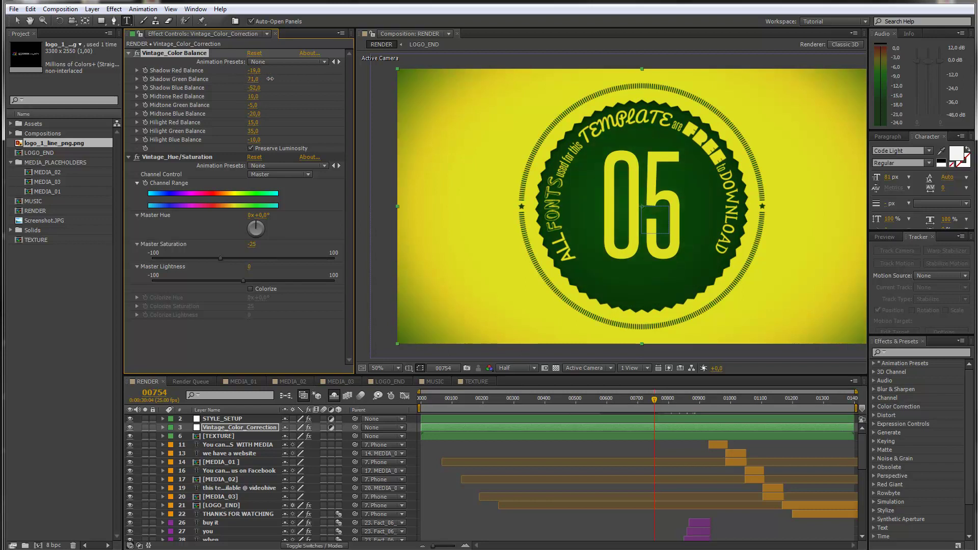
{"action": "left_click_drag", "start_coordinate": [265, 79], "coordinate": [254, 101]}
{"action": "left_click_drag", "start_coordinate": [220, 259], "coordinate": [189, 258]}
{"action": "mouse_move", "coordinate": [653, 401]}
{"action": "left_mouse_down"}
{"action": "mouse_move", "coordinate": [624, 401]}
{"action": "mouse_move", "coordinate": [669, 401]}
{"action": "left_mouse_up"}
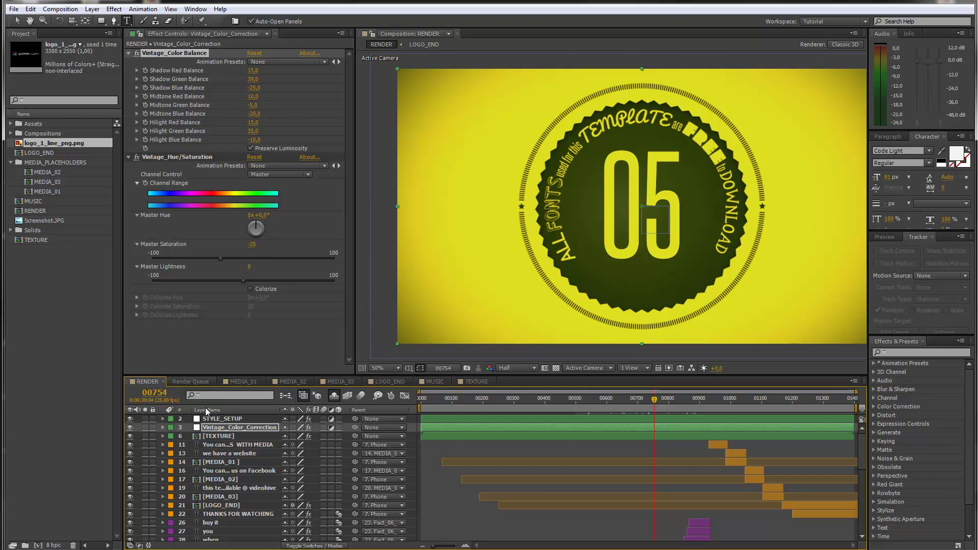
Step: In STYLE_SETUP, switch Vignette_ON/OFF off and back on to compare the scene's edges
{"action": "left_click", "coordinate": [222, 419]}
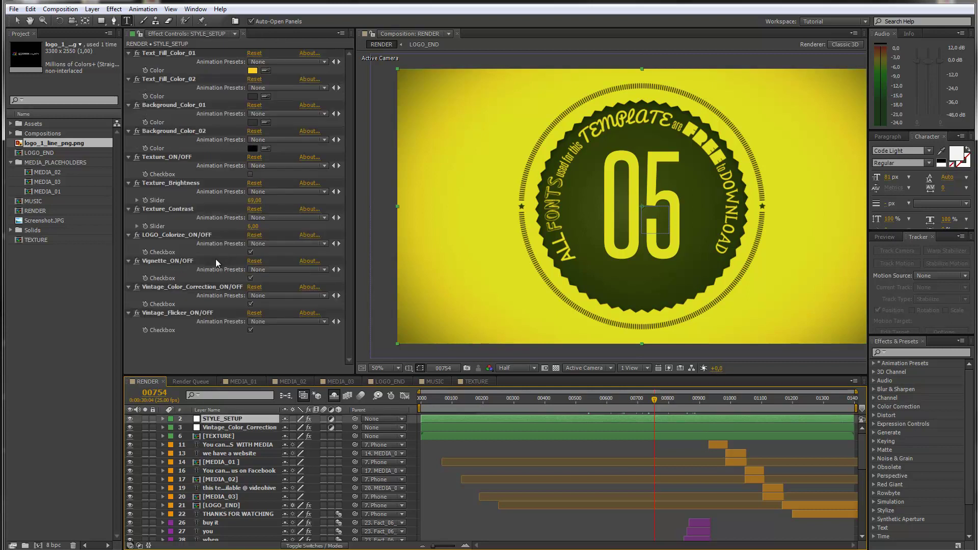
{"action": "left_click", "coordinate": [250, 278]}
{"action": "left_click", "coordinate": [250, 278]}
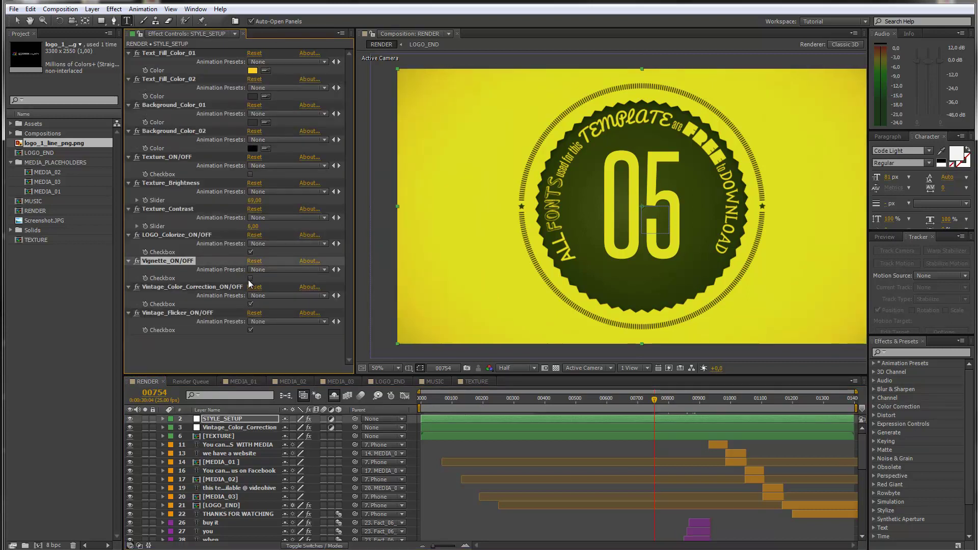
Step: Turn off Vintage_Color_Correction_ON/OFF and Vintage_Flicker_ON/OFF, and move to the closing logo scene at frame 1214
{"action": "left_click", "coordinate": [250, 305]}
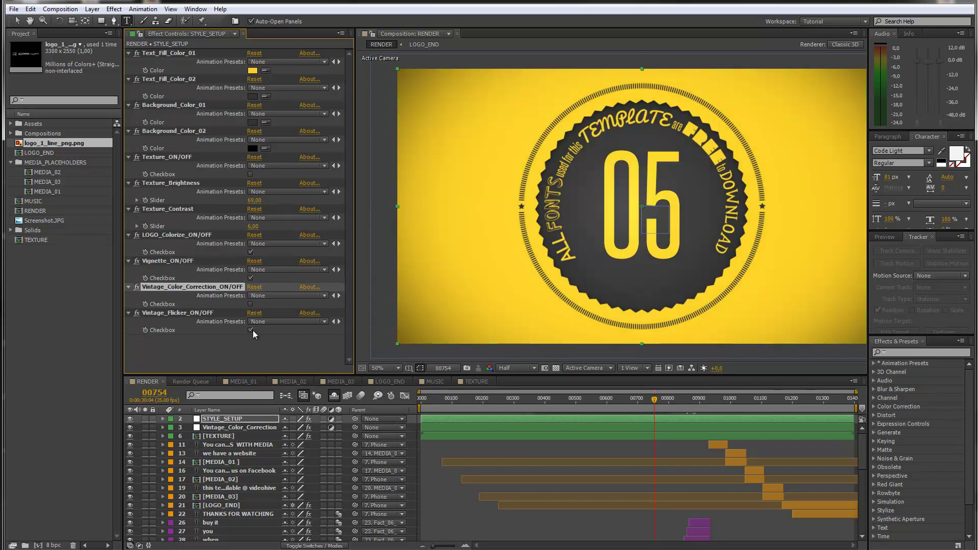
{"action": "left_click", "coordinate": [250, 331]}
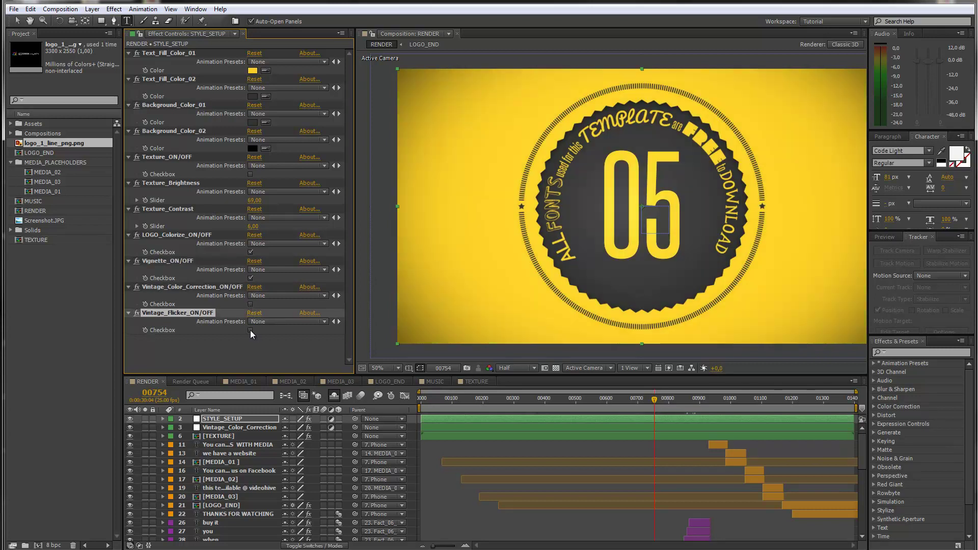
{"action": "left_click_drag", "start_coordinate": [654, 417], "coordinate": [797, 423]}
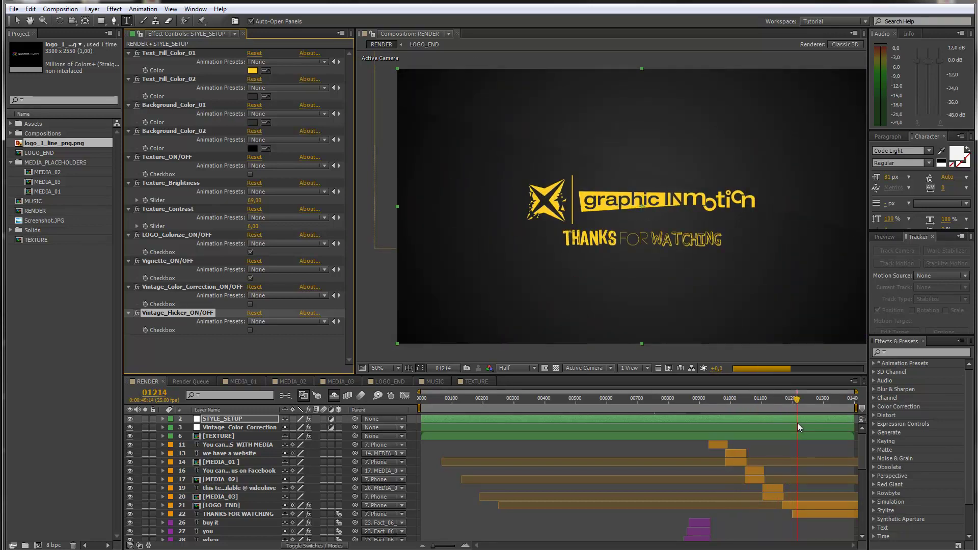